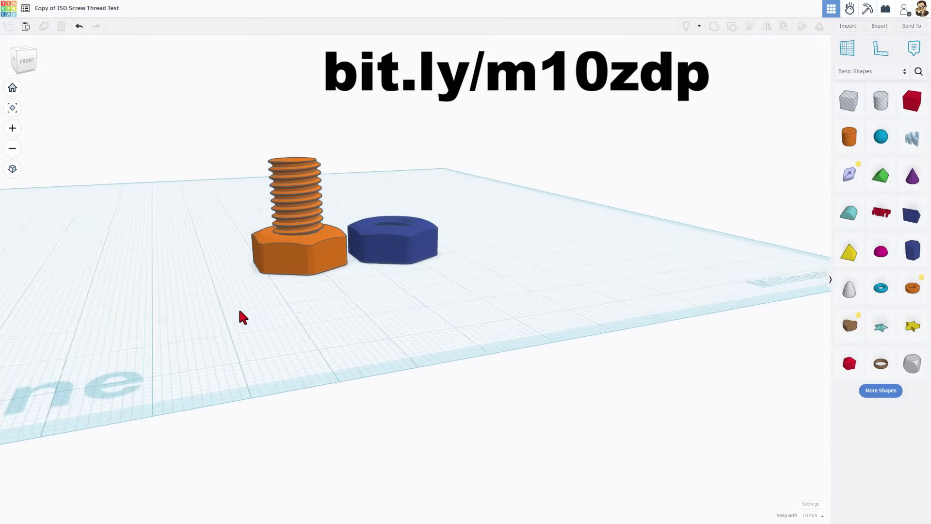
# - Duplicate the orange bolt and move the copy 48 mm sideways and about 39 mm back, behind the blue nut
pyautogui.moveTo(242, 316); pyautogui.dragTo(148, 343, button='right')
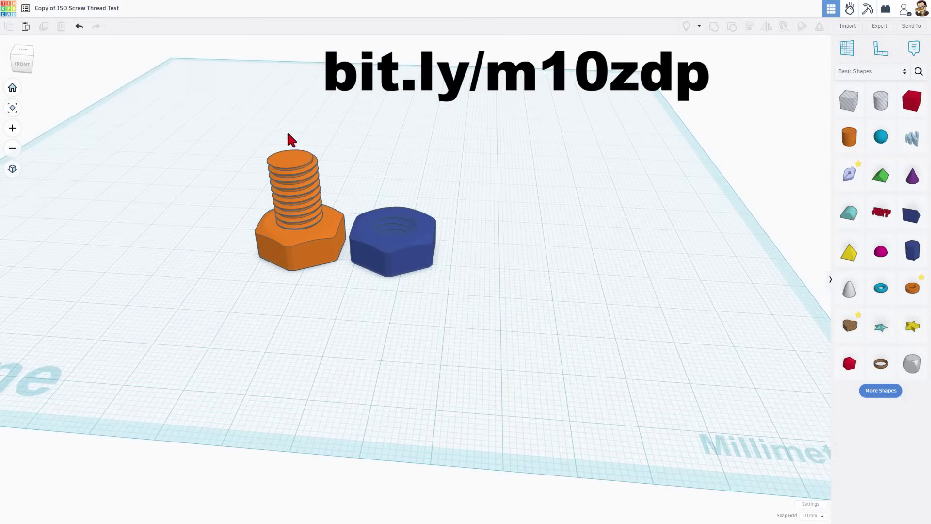
pyautogui.moveTo(500, 131)
pyautogui.mouseDown(button='right')
pyautogui.moveTo(494, 146)
pyautogui.moveTo(491, 137)
pyautogui.mouseUp(button='right')
pyautogui.click(291, 188)
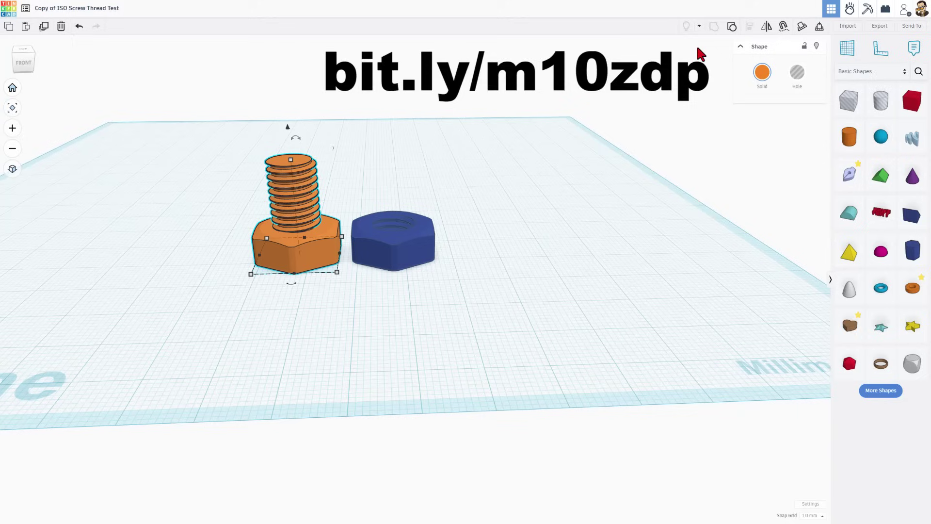
pyautogui.click(266, 297)
pyautogui.click(314, 250)
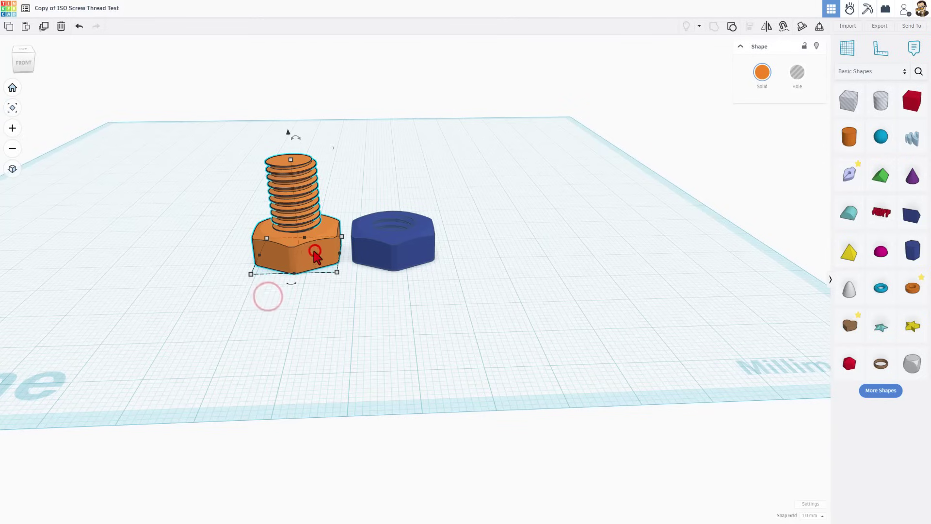
pyautogui.hotkey('ctrl', 'd')
pyautogui.moveTo(305, 257); pyautogui.dragTo(502, 194)
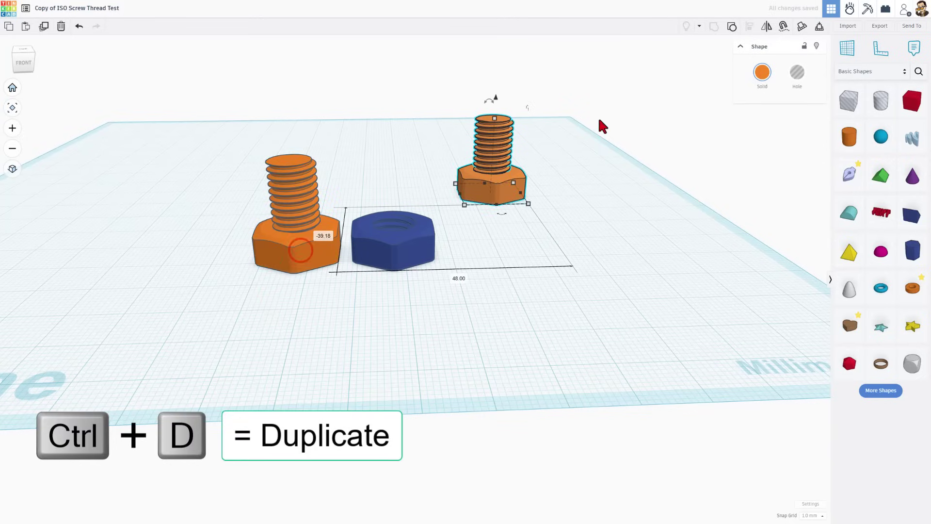
# - Ungroup the copied bolt and examine the parameters of its Screw Threads shape
pyautogui.click(731, 27)
pyautogui.click(547, 252)
pyautogui.moveTo(524, 172); pyautogui.dragTo(476, 154, button='right')
pyautogui.click(475, 153)
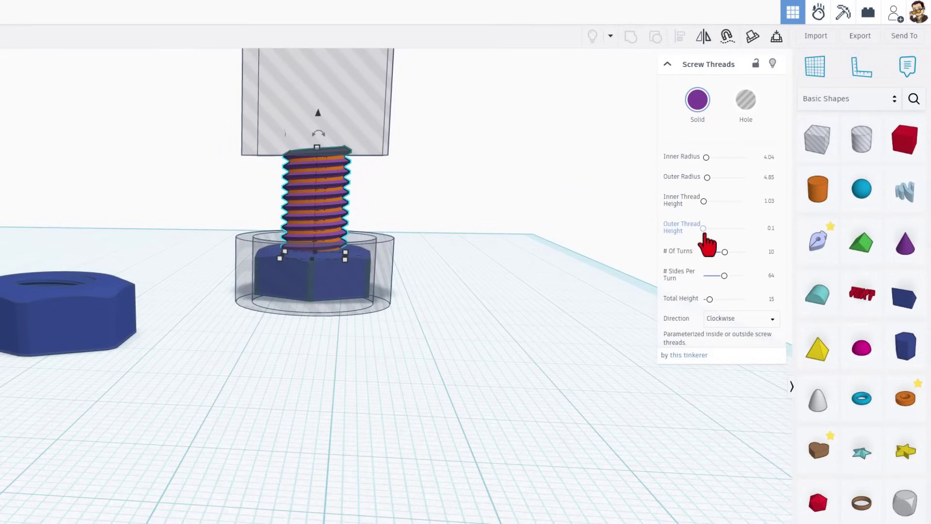
pyautogui.moveTo(300, 211); pyautogui.dragTo(299, 214, button='right')
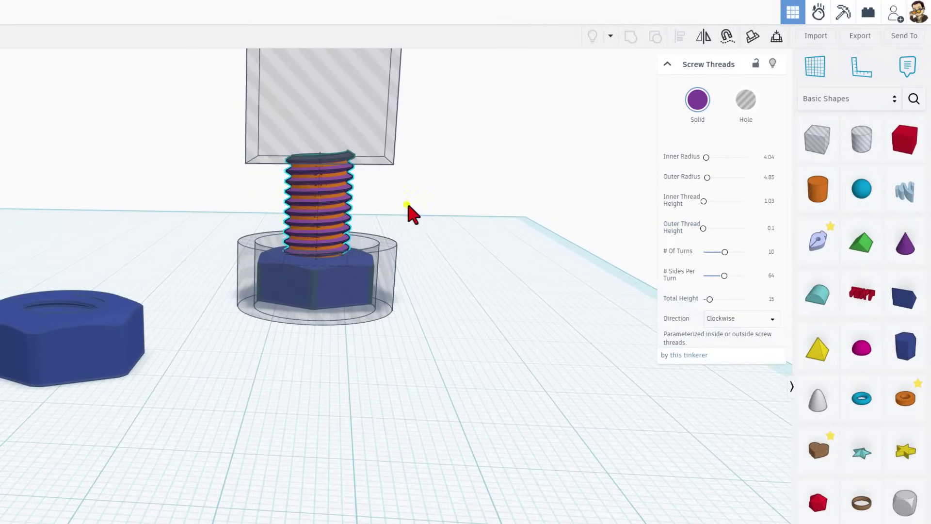
pyautogui.moveTo(409, 212); pyautogui.dragTo(401, 234, button='right')
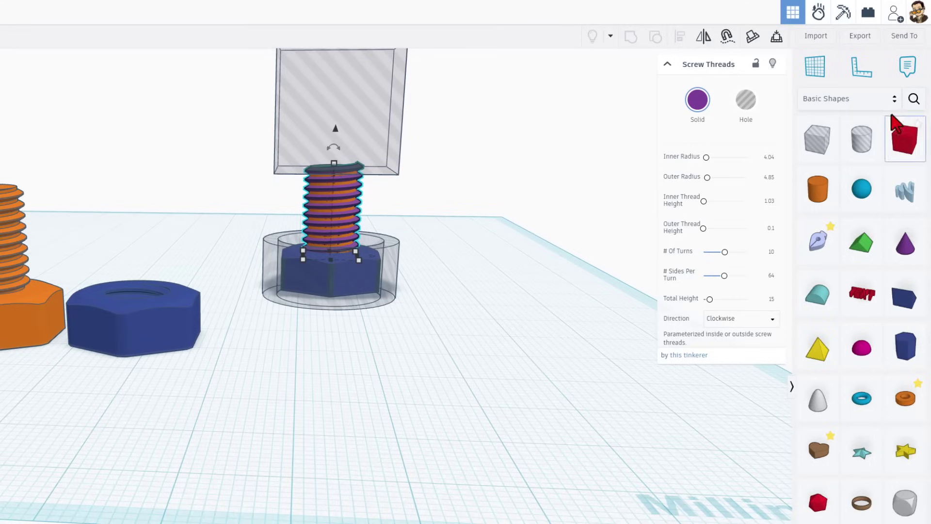
# - Search the community shapes for "iso", try placing the ISO metric thread on the workplane and delete it
pyautogui.click(914, 99)
pyautogui.click(843, 64)
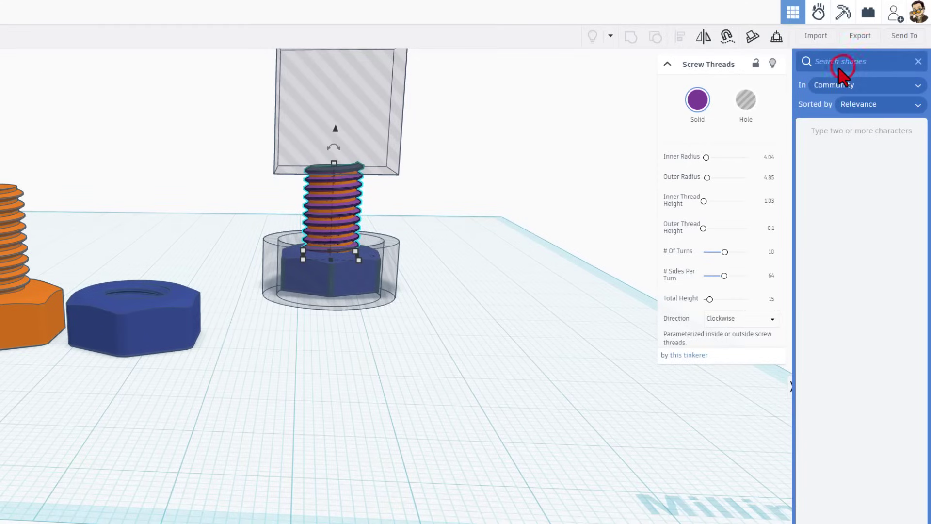
pyautogui.write('iso')
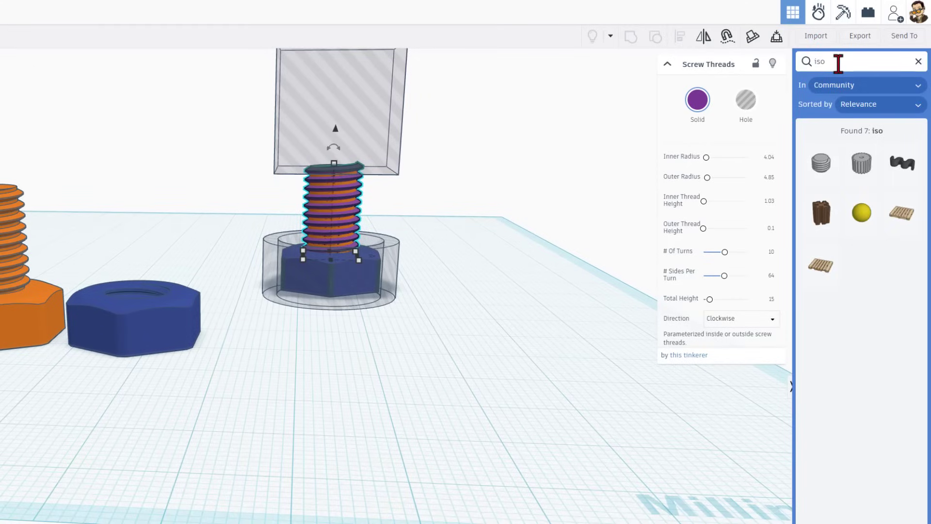
pyautogui.moveTo(820, 163); pyautogui.dragTo(408, 376)
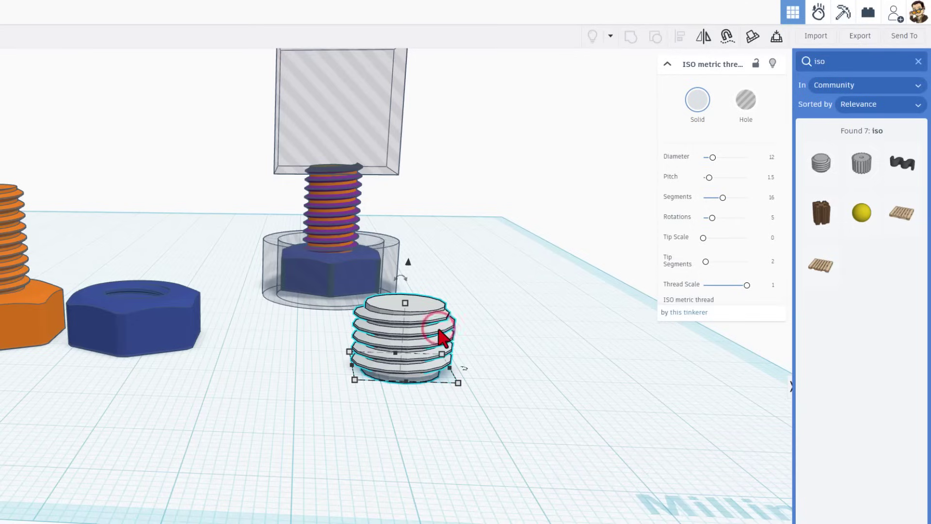
pyautogui.press('Delete')
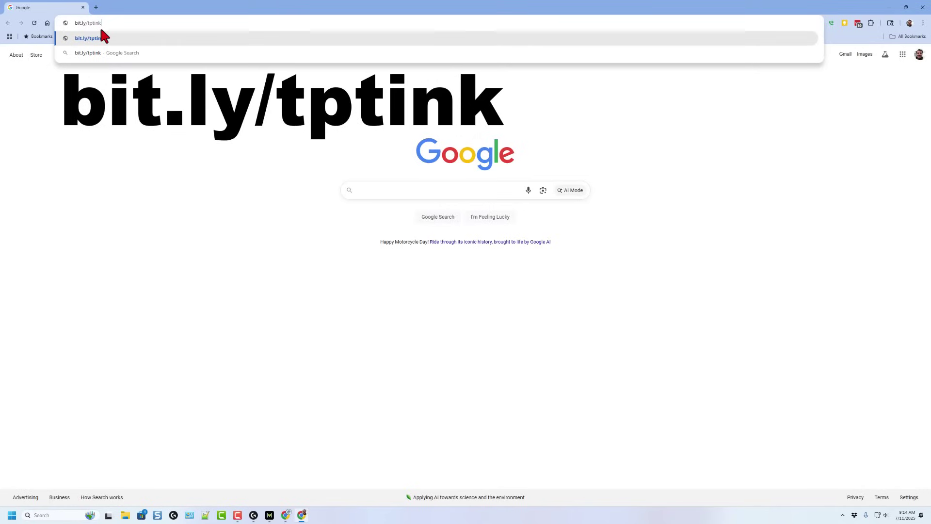
# - Switch to the browser, open bit.ly/tptink and make a copy of the Thread Pitch spreadsheet
pyautogui.click(106, 24)
pyautogui.press('Return')
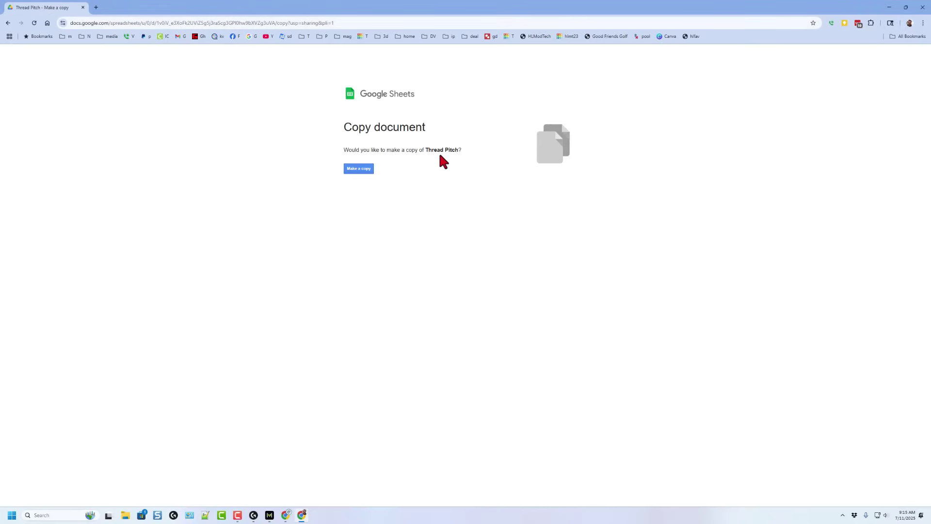
pyautogui.click(361, 171)
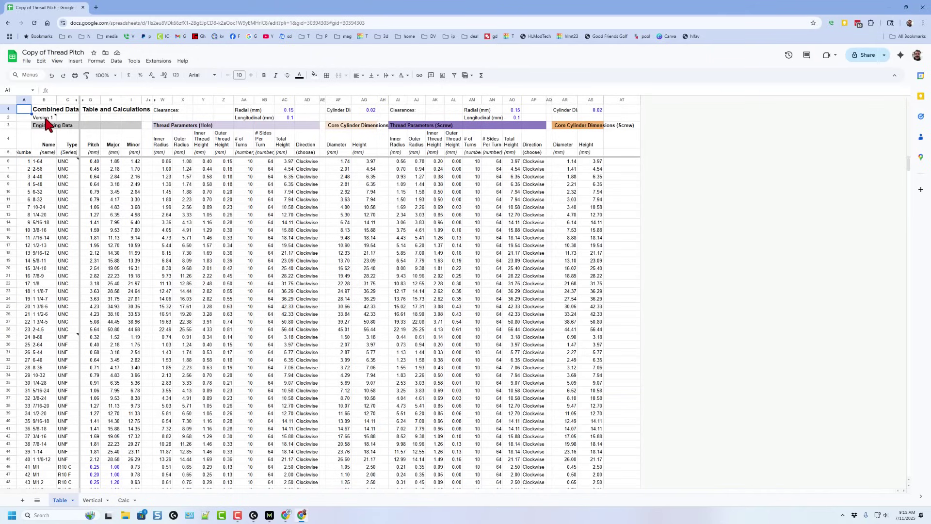
# - Examine the version note and the thread names, types and dimensions listed in the combined data table
pyautogui.moveTo(47, 124)
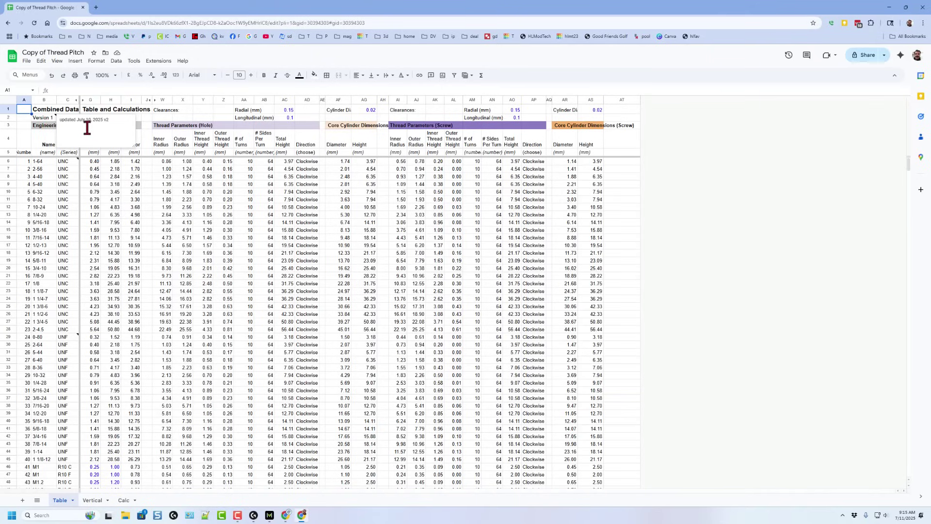
pyautogui.click(43, 118)
pyautogui.scroll(-3, 62, 221)
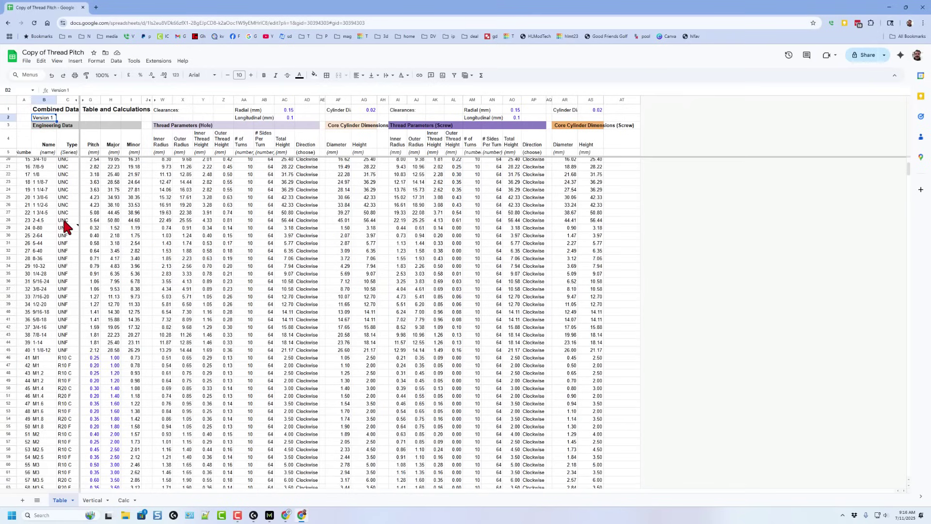
pyautogui.scroll(-9, 64, 226)
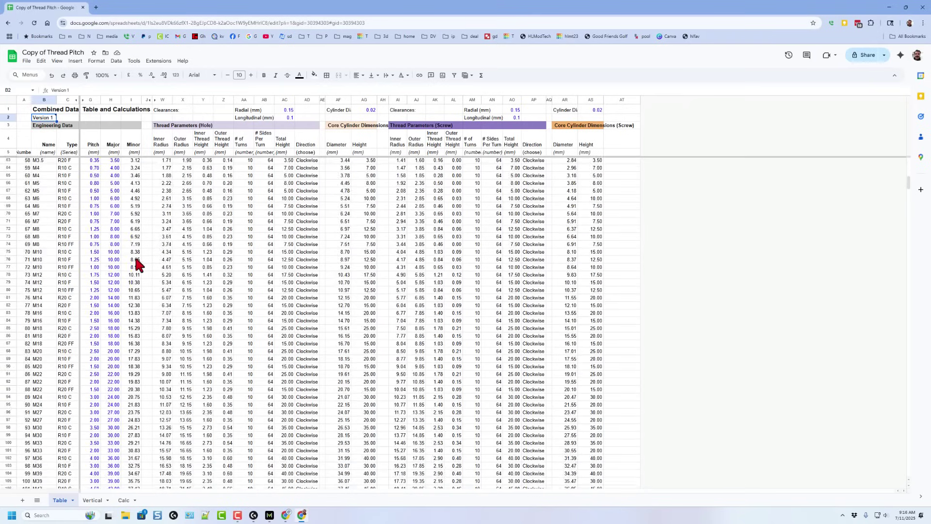
pyautogui.scroll(-5, 76, 311)
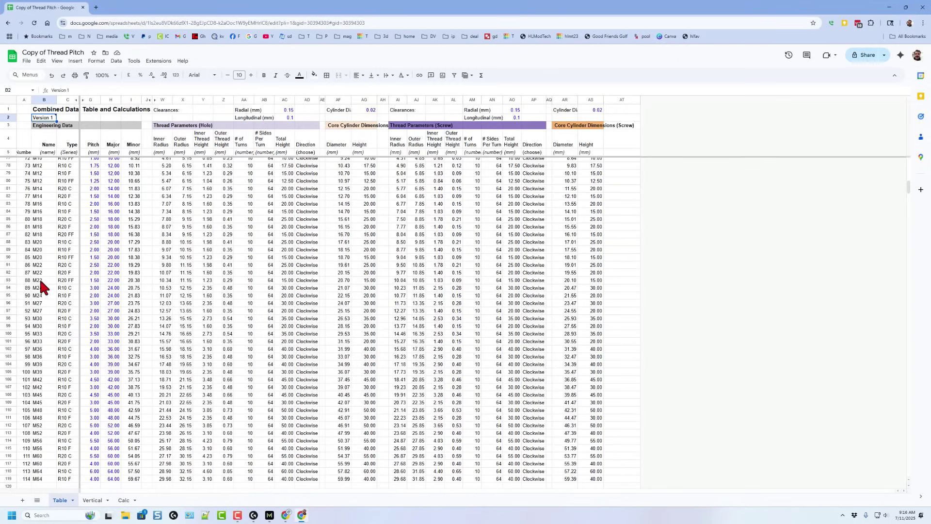
pyautogui.scroll(2, 48, 223)
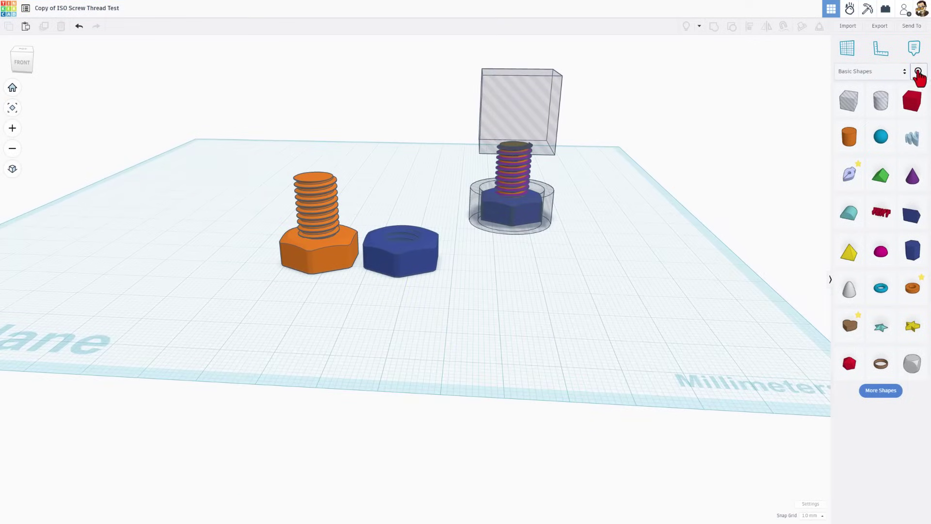
# - Switch back to Tinkercad, search the community shapes for "screw" and place a Screw Threads shape in front of the ungrouped bolt
pyautogui.click(918, 71)
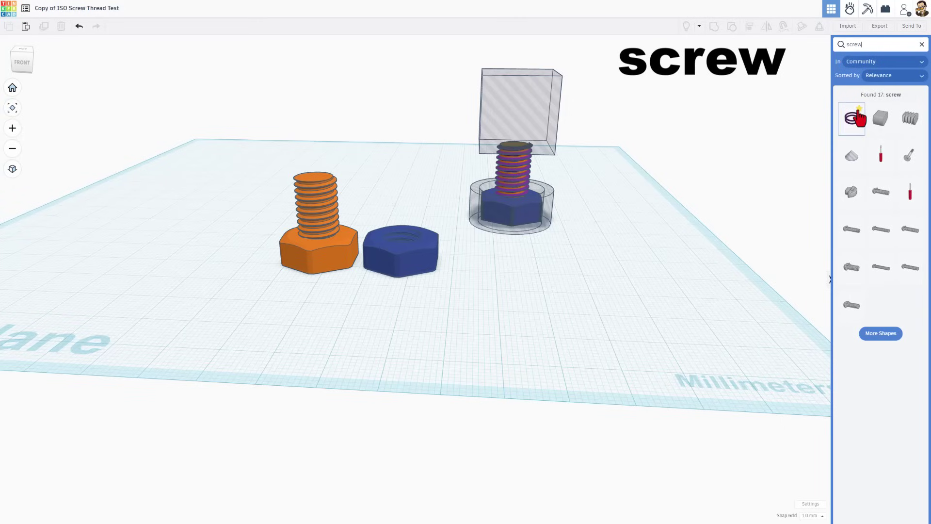
pyautogui.moveTo(859, 117); pyautogui.dragTo(565, 276)
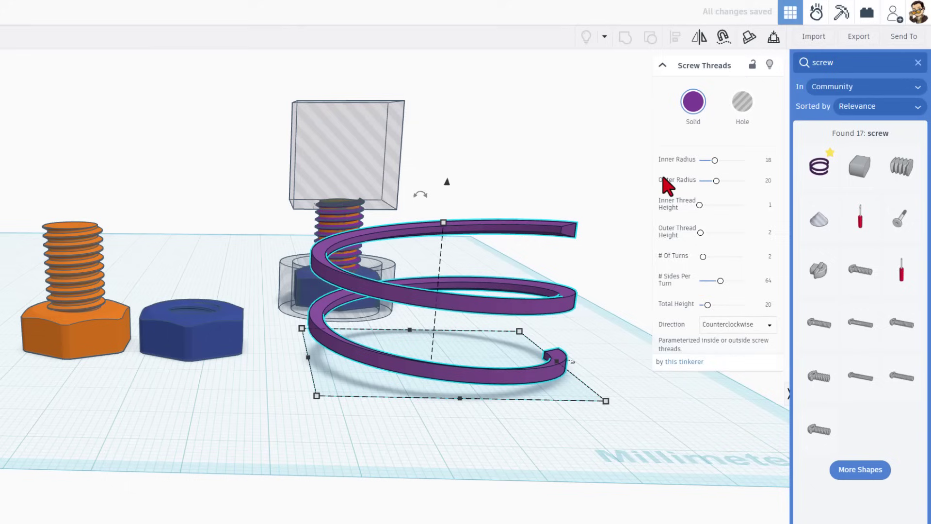
pyautogui.moveTo(265, 270); pyautogui.dragTo(345, 238, button='right')
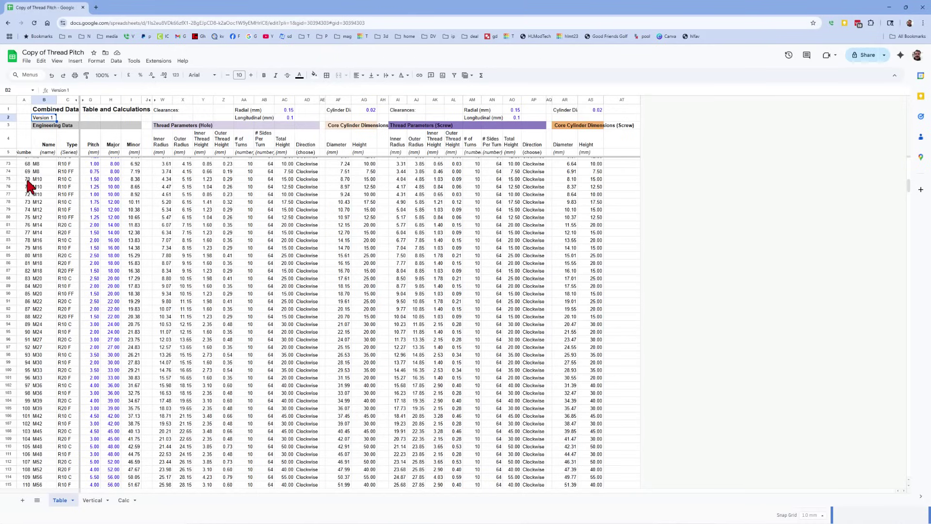
# - Return to the Thread Pitch copy, open its Vertical sheet and set the row number to use in B1 to 65
pyautogui.click(99, 502)
pyautogui.click(115, 117)
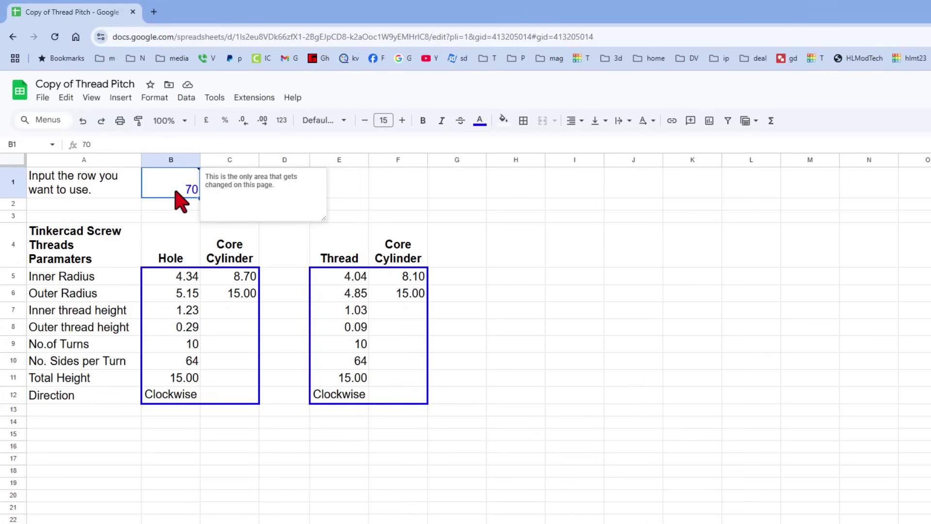
pyautogui.write('65')
pyautogui.press('Return')
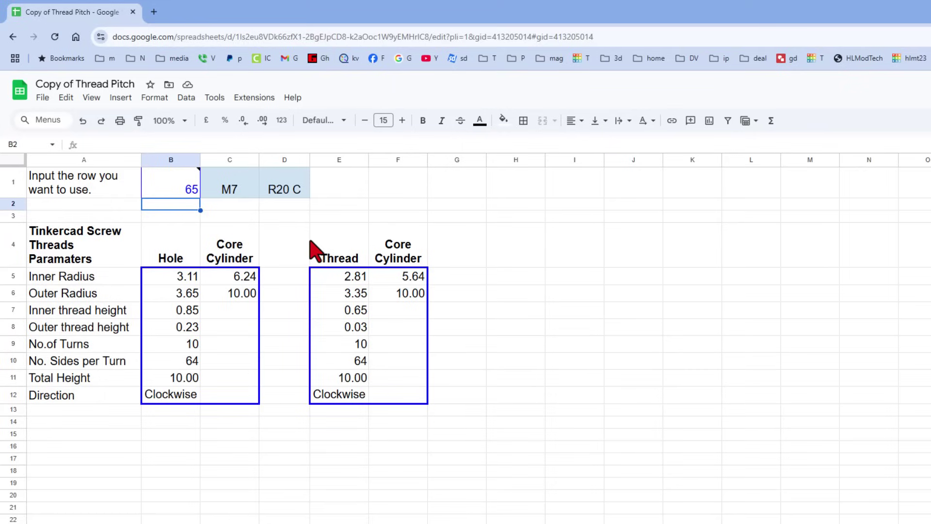
# - Set the row number in B1 of the Vertical sheet to 70
pyautogui.click(171, 187)
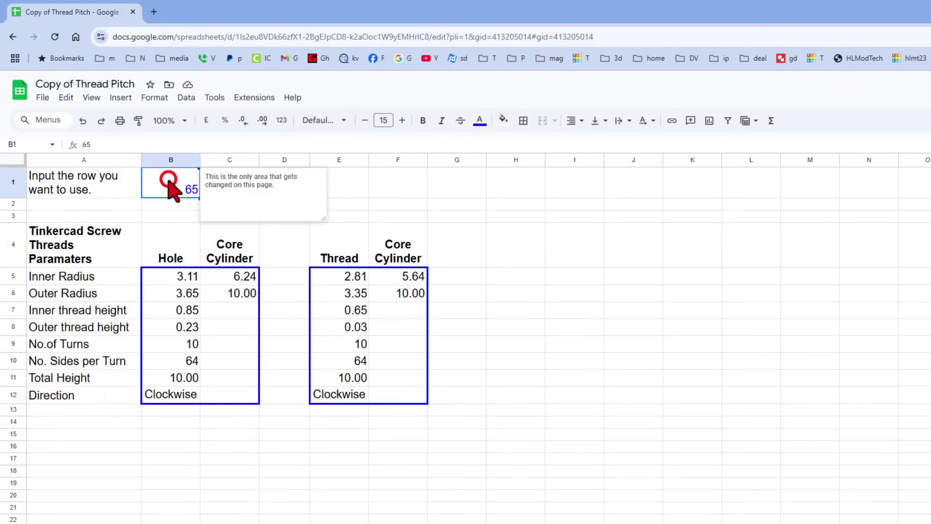
pyautogui.write('70')
pyautogui.press('Return')
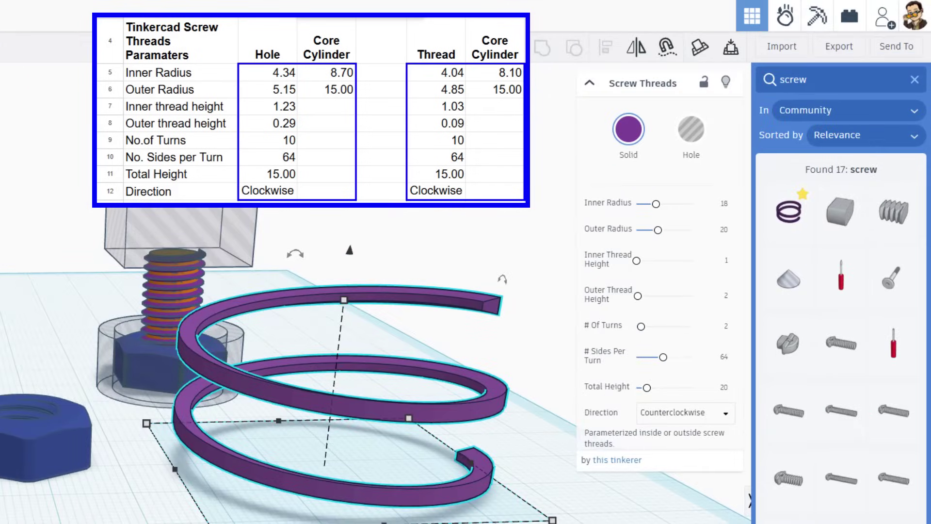
# - Back in Tinkercad, set the new Screw Threads shape's inner radius to 4.34 and outer radius to 5.15
pyautogui.click(723, 202)
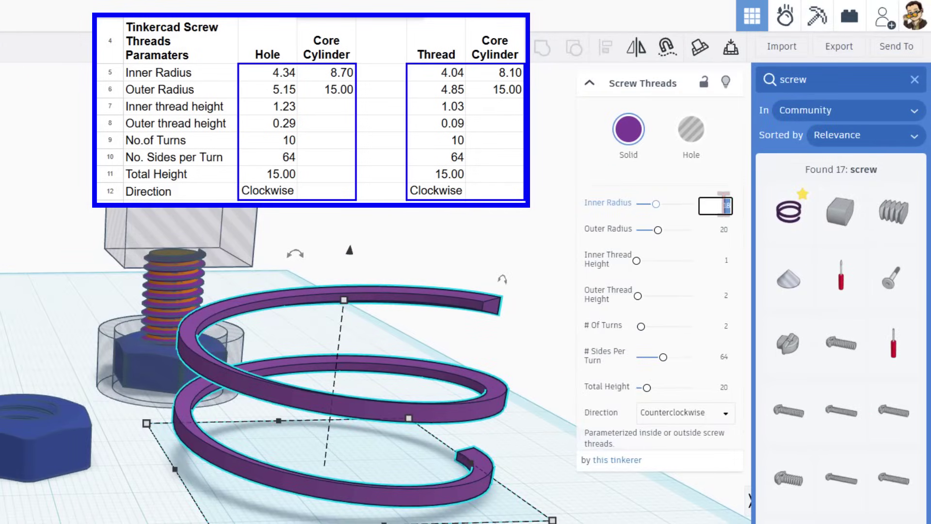
pyautogui.write('4.34')
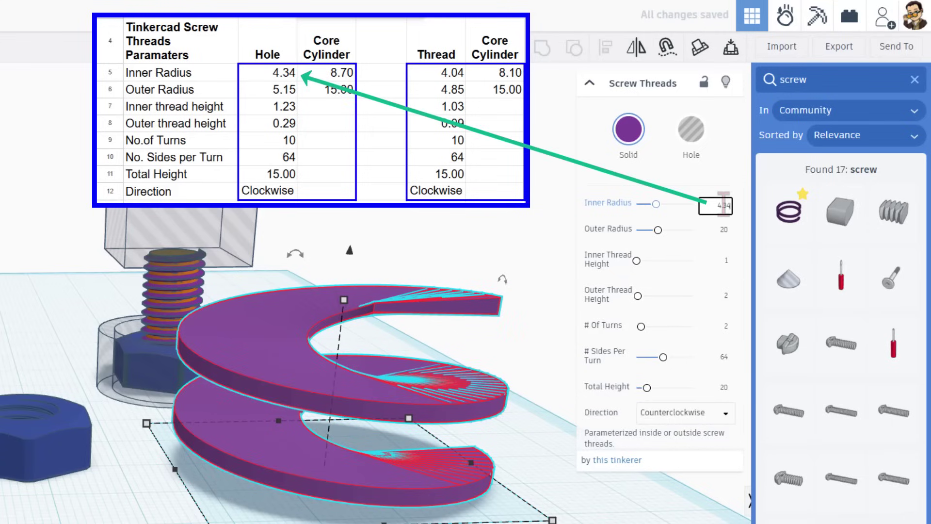
pyautogui.press('Return')
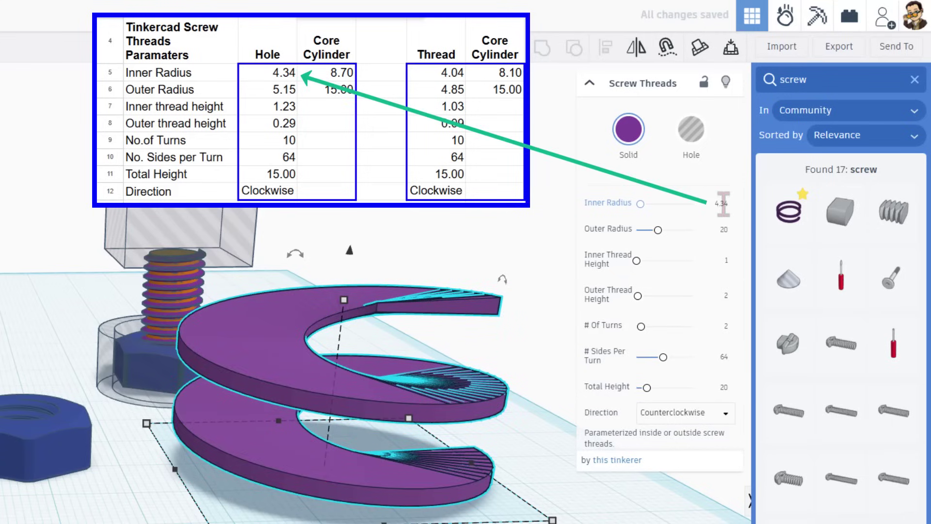
pyautogui.click(714, 232)
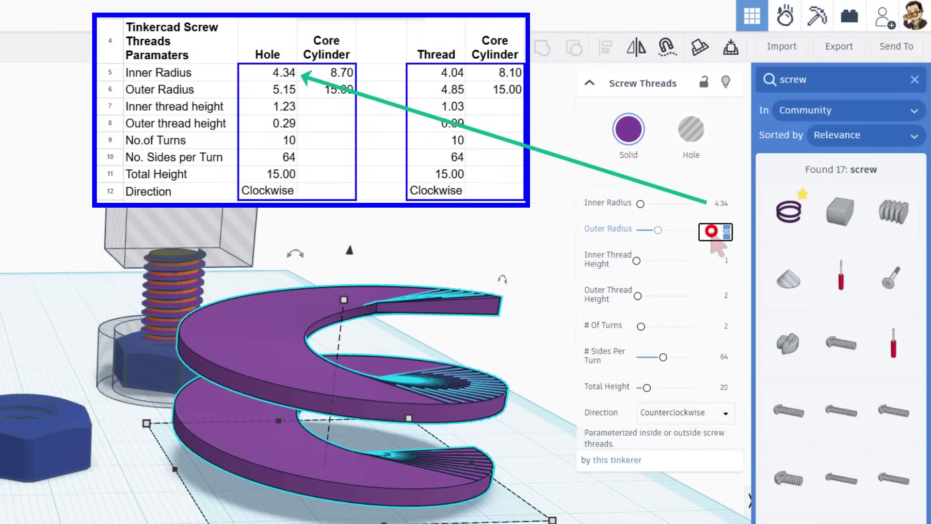
pyautogui.write('5.15')
pyautogui.press('Return')
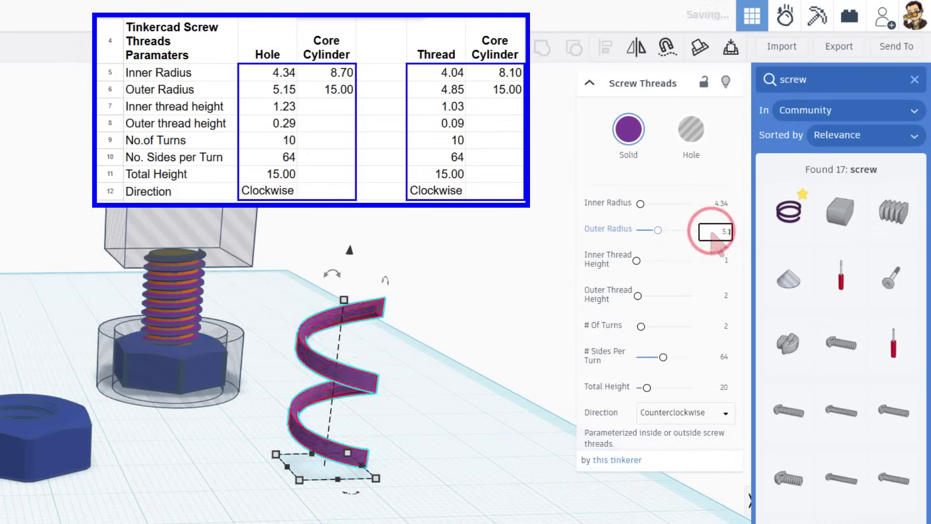
# - Set the screw thread's inner thread height to 1.23, outer thread height to 0.29 and number of turns to 10
pyautogui.click(721, 262)
pyautogui.write('1.23')
pyautogui.click(716, 293)
pyautogui.write('0.29')
pyautogui.click(724, 325)
pyautogui.write('10')
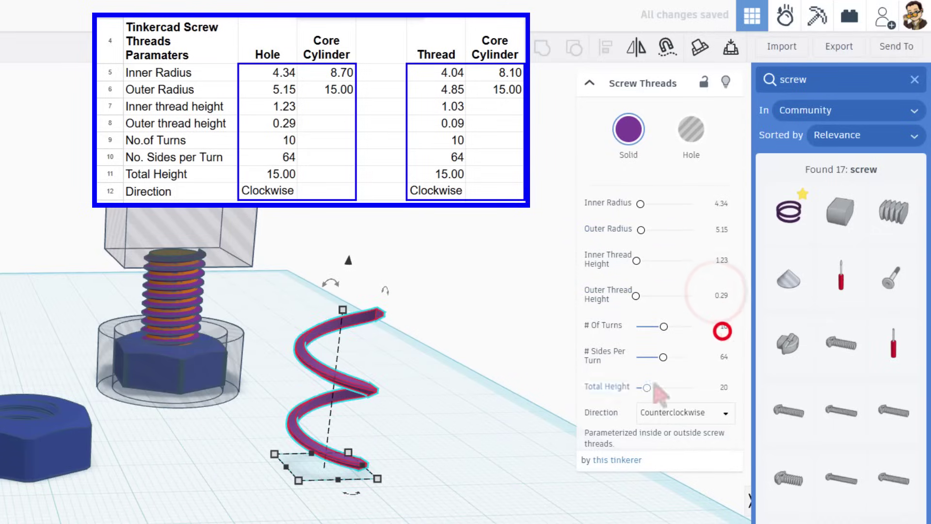
# - Set the screw thread's total height to 15 and its direction to Clockwise
pyautogui.click(724, 387)
pyautogui.write('15')
pyautogui.click(652, 411)
pyautogui.click(665, 436)
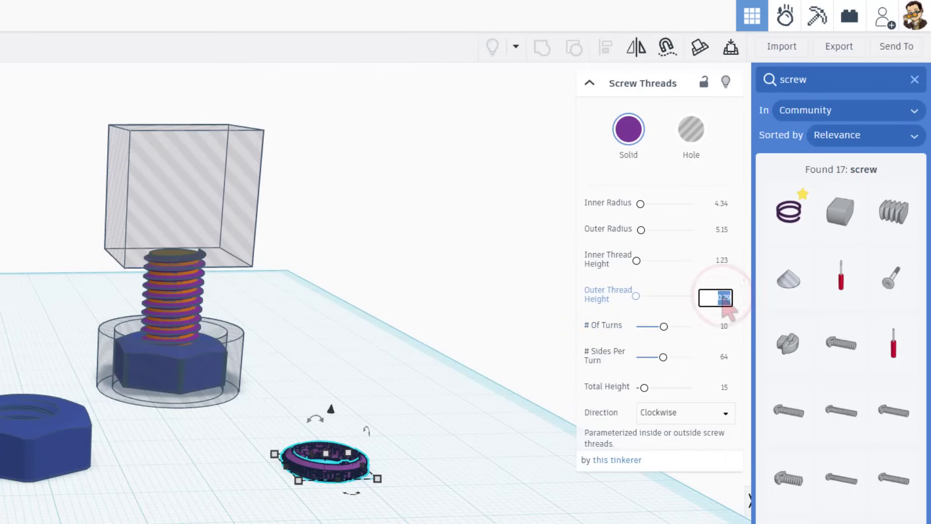
# - Re-enter 0.29 as the screw thread's outer thread height and deselect the shape
pyautogui.write('0.29')
pyautogui.press('Return')
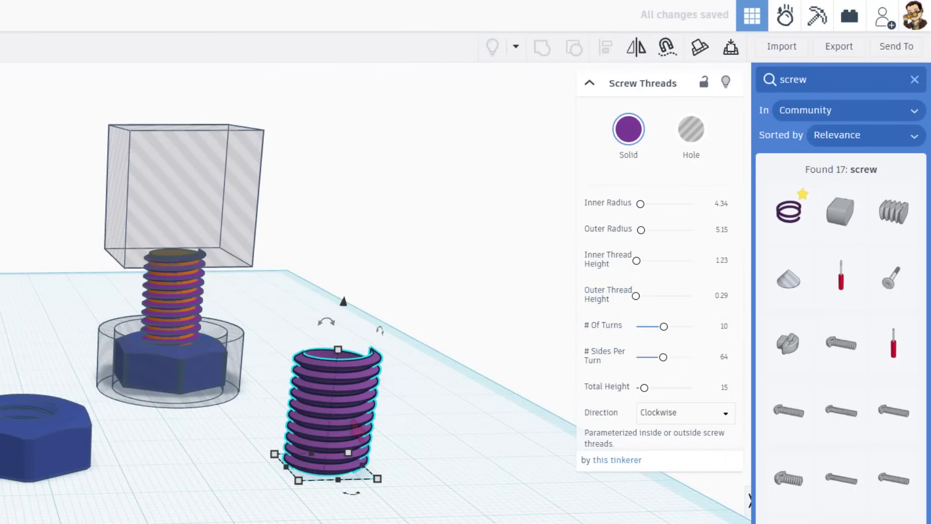
pyautogui.click(260, 478)
# - Clear the screw shape search and place a basic solid cylinder on the workplane between the nut and the purple thread
pyautogui.moveTo(503, 319); pyautogui.dragTo(528, 355, button='right')
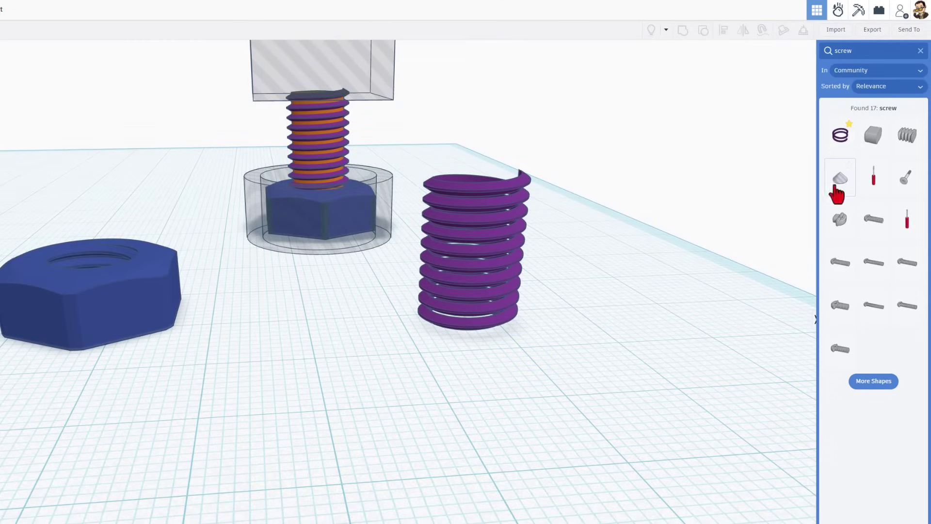
pyautogui.click(920, 52)
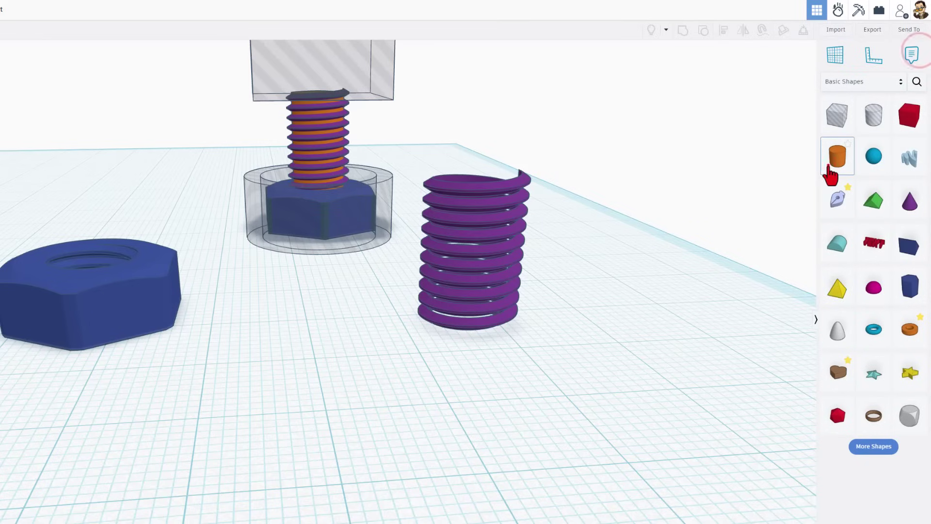
pyautogui.moveTo(833, 163); pyautogui.dragTo(298, 305)
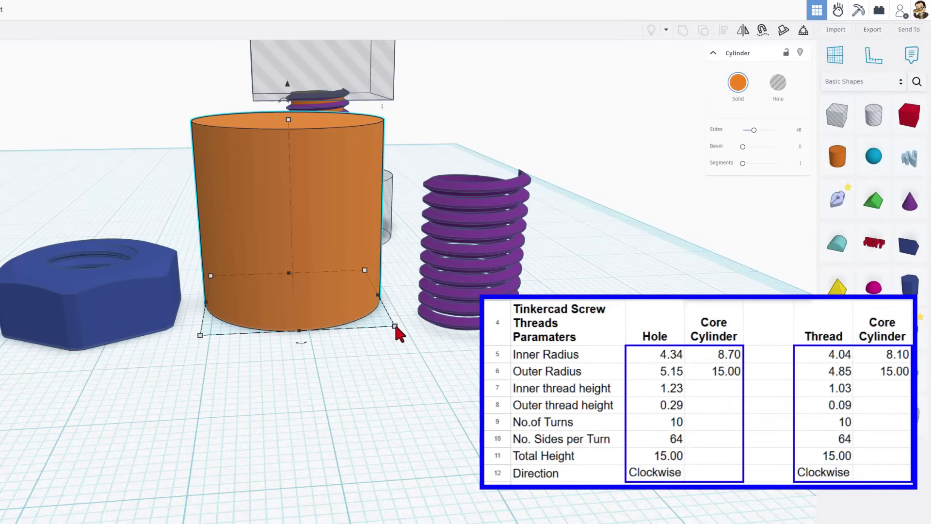
# - Scale the cylinder's base proportionally to 8.7 mm and set its height to 15 mm
pyautogui.keyDown('shift'); pyautogui.moveTo(396, 327); pyautogui.dragTo(429, 390); pyautogui.keyUp('shift')
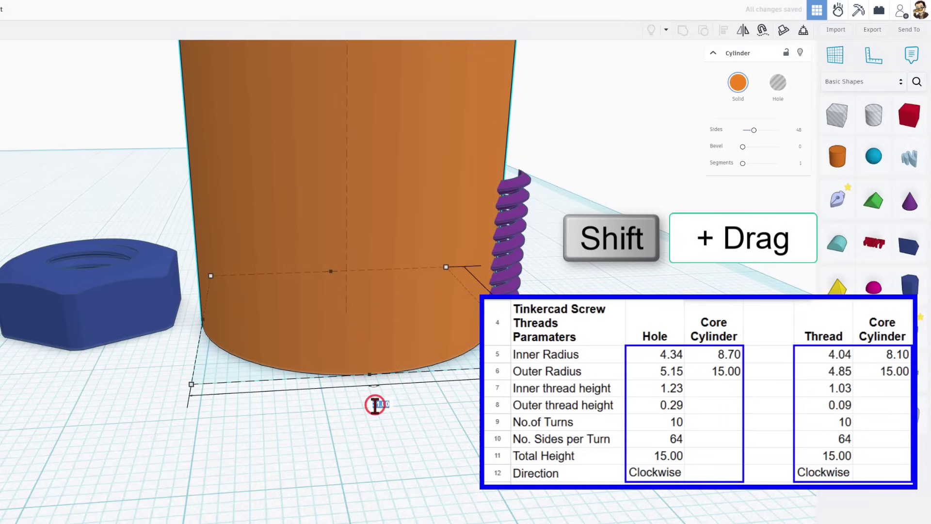
pyautogui.write('8')
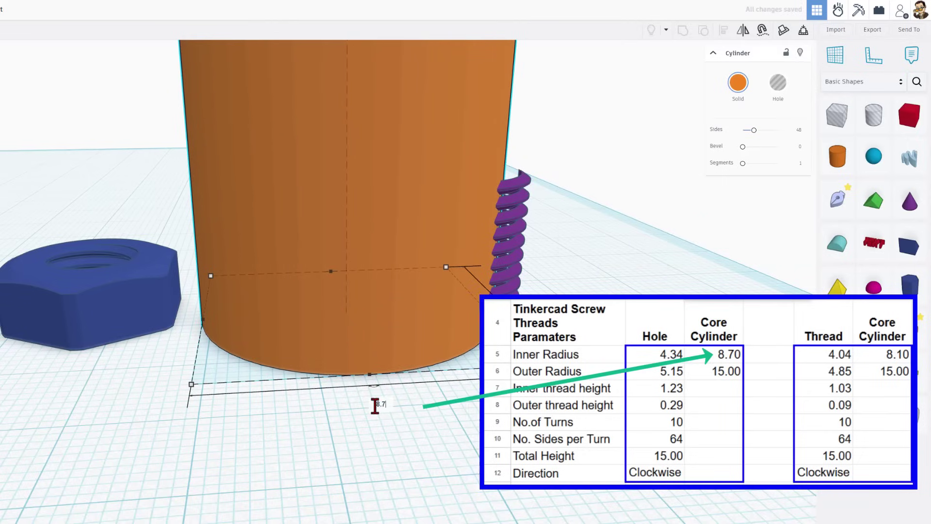
pyautogui.write('.7')
pyautogui.press('Return')
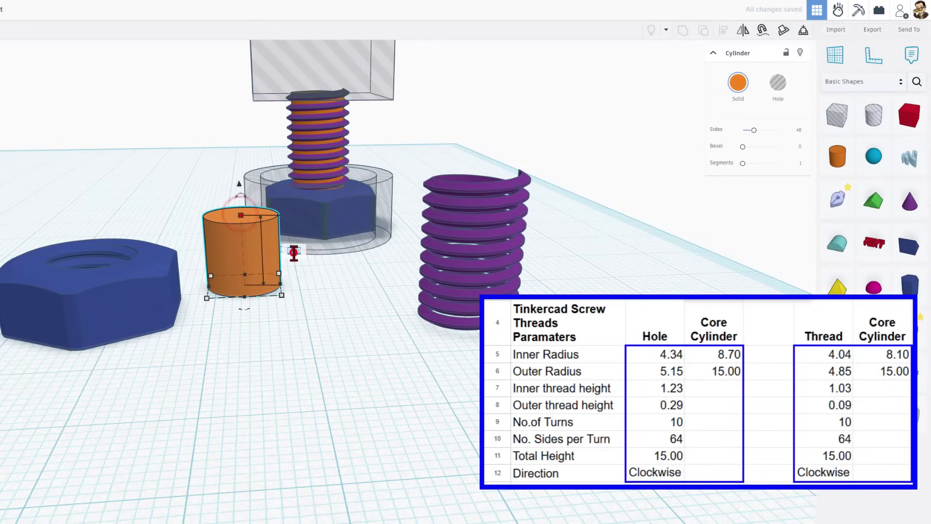
pyautogui.click(294, 251)
pyautogui.write('15')
pyautogui.press('Return')
pyautogui.scroll(-3, 293, 247)
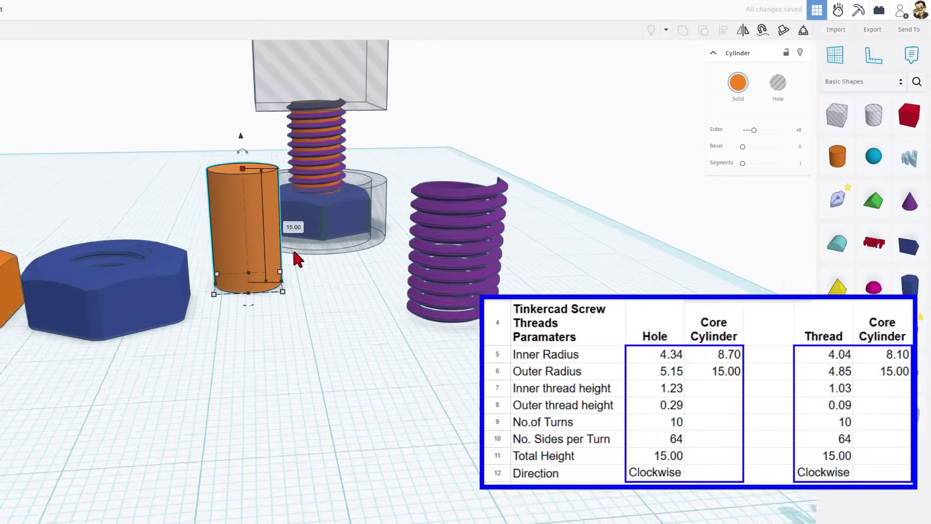
# - Align the orange cylinder and the purple screw thread to each other's centres on all three axes
pyautogui.moveTo(262, 348); pyautogui.dragTo(426, 306)
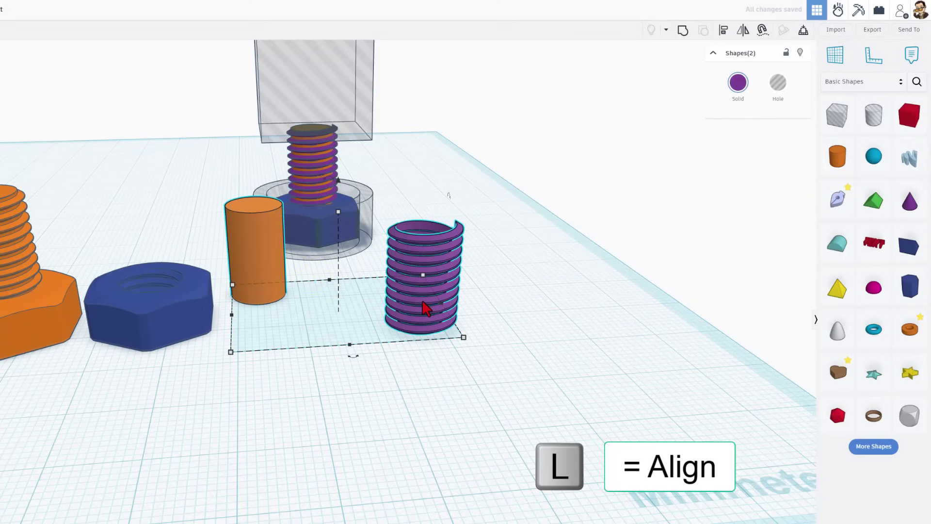
pyautogui.press('l')
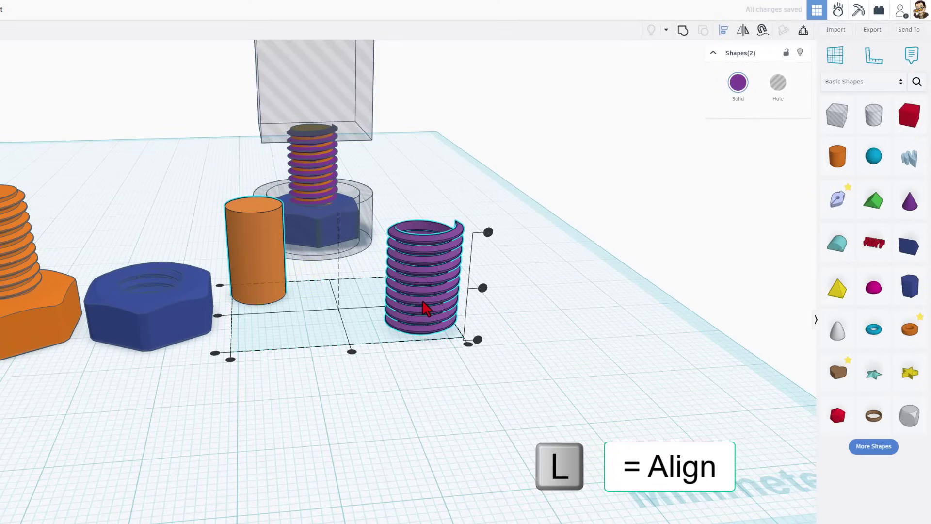
pyautogui.click(351, 351)
pyautogui.click(291, 310)
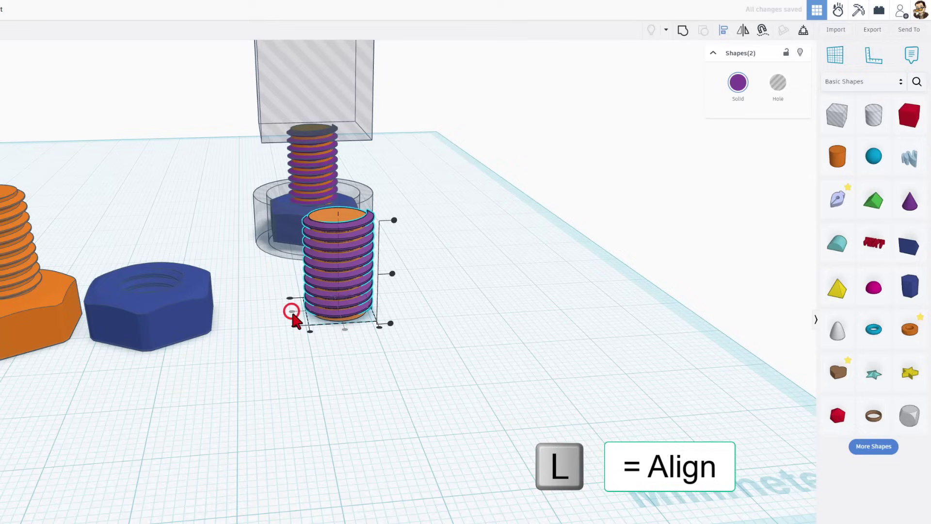
pyautogui.click(392, 273)
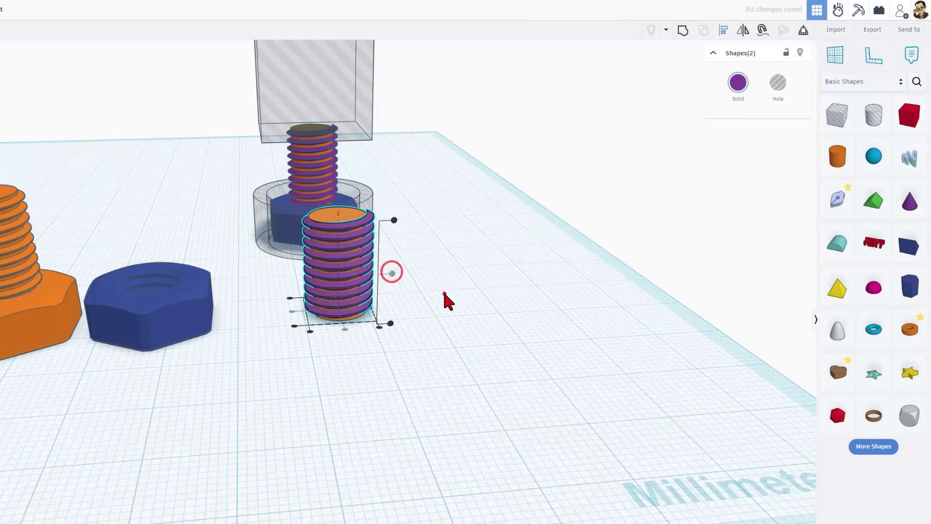
pyautogui.click(445, 293)
# - Turn both the aligned core cylinder and the screw thread into holes
pyautogui.moveTo(425, 344)
pyautogui.mouseDown(button='right')
pyautogui.moveTo(482, 337)
pyautogui.moveTo(352, 347)
pyautogui.moveTo(339, 370)
pyautogui.moveTo(274, 302)
pyautogui.mouseUp(button='right')
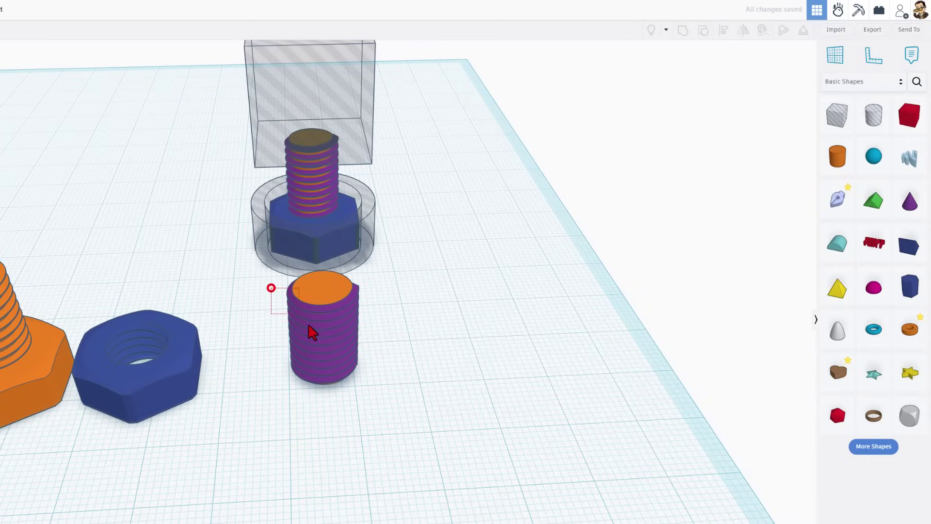
pyautogui.moveTo(311, 332); pyautogui.dragTo(321, 340)
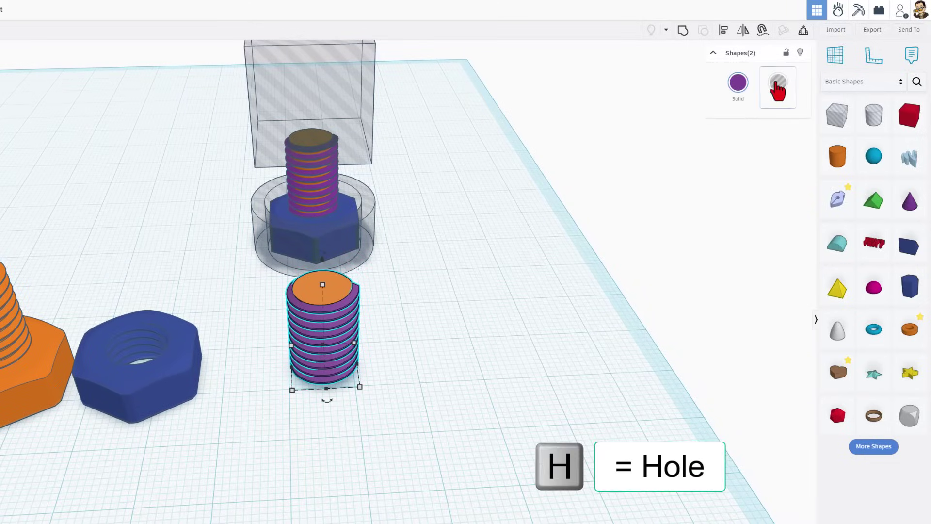
pyautogui.click(778, 82)
pyautogui.click(355, 390)
pyautogui.moveTo(355, 390); pyautogui.dragTo(378, 386, button='right')
# - Duplicate the blue nut and move the copy about 59 mm sideways, past the thread hole
pyautogui.click(192, 351)
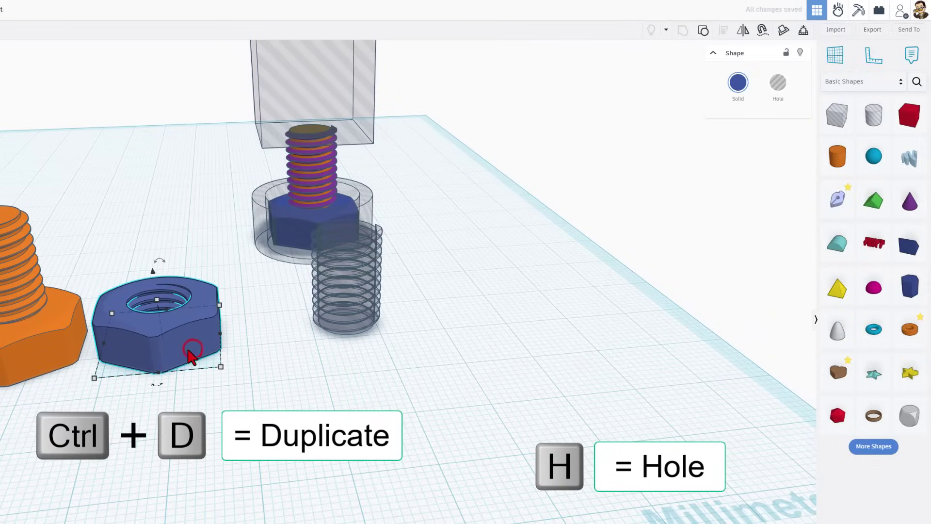
pyautogui.hotkey('ctrl', 'd')
pyautogui.moveTo(192, 357); pyautogui.dragTo(592, 329)
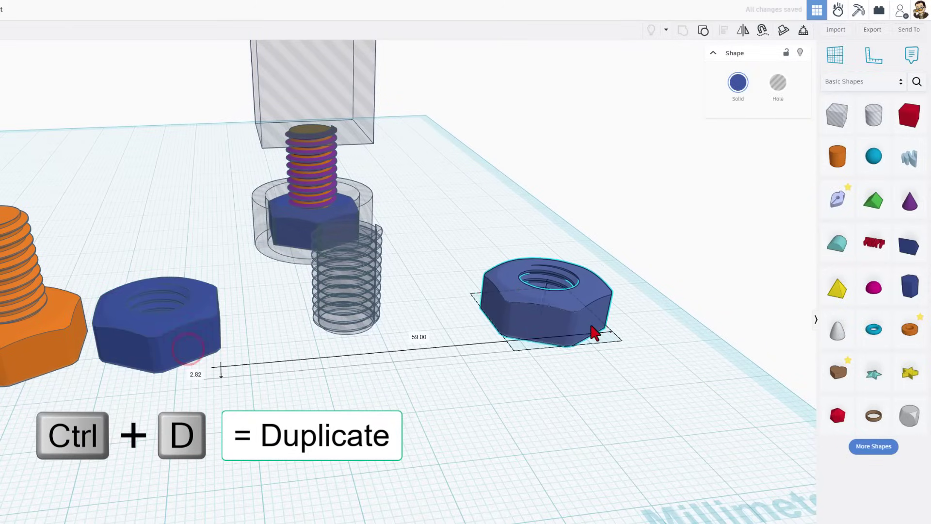
pyautogui.click(552, 371)
# - Ungroup the copied nut and delete its old thread hole, leaving the solid hex body
pyautogui.click(551, 324)
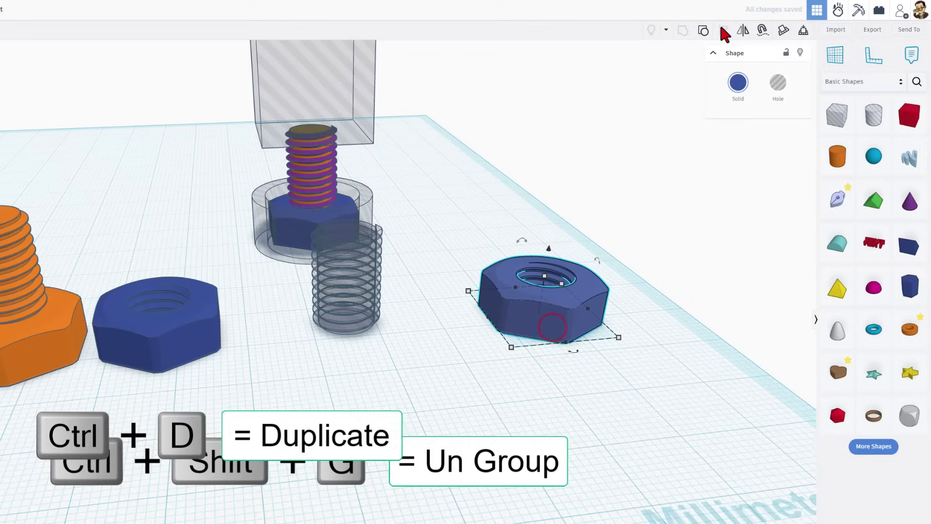
pyautogui.click(703, 31)
pyautogui.click(609, 365)
pyautogui.click(573, 308)
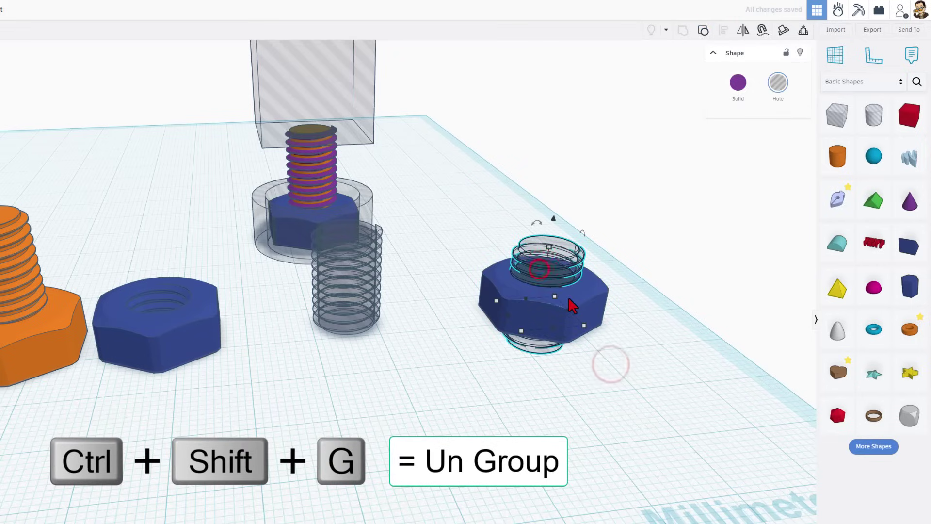
# - Align the new thread and cylinder holes to the hex body's centre on all three axes, keeping the hex body fixed
pyautogui.click(284, 286)
pyautogui.moveTo(274, 281); pyautogui.dragTo(581, 340)
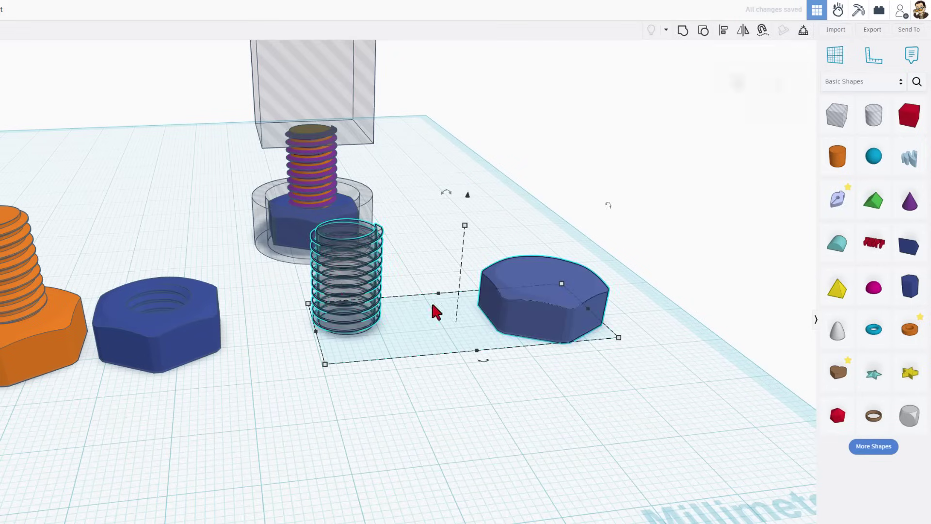
pyautogui.press('l')
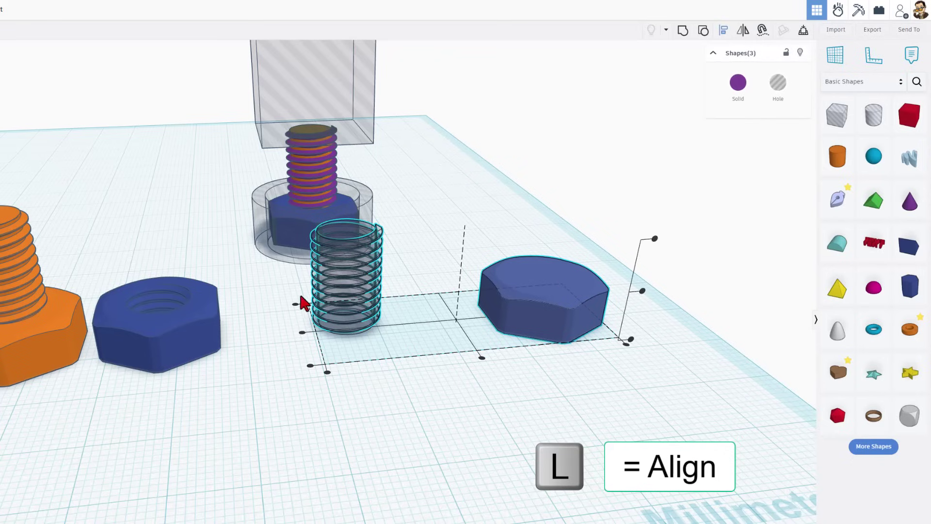
pyautogui.click(552, 283)
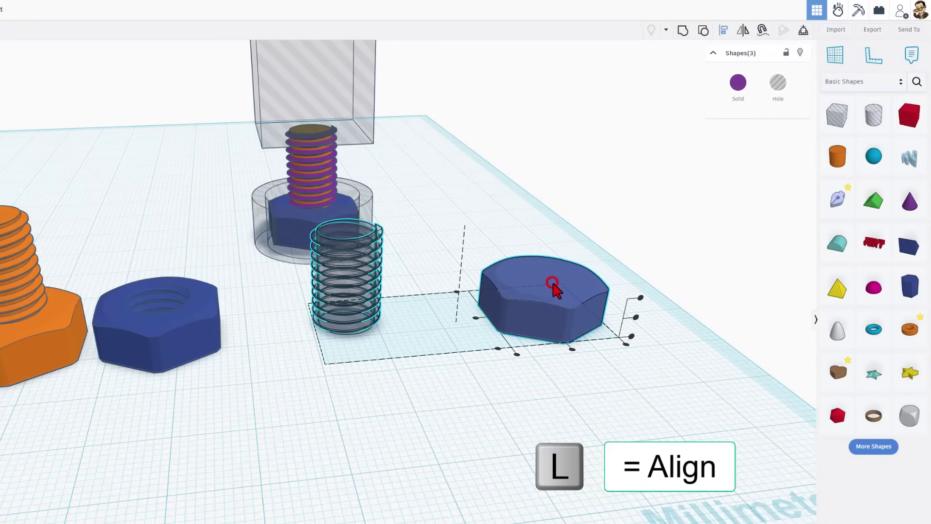
pyautogui.click(573, 349)
pyautogui.click(477, 317)
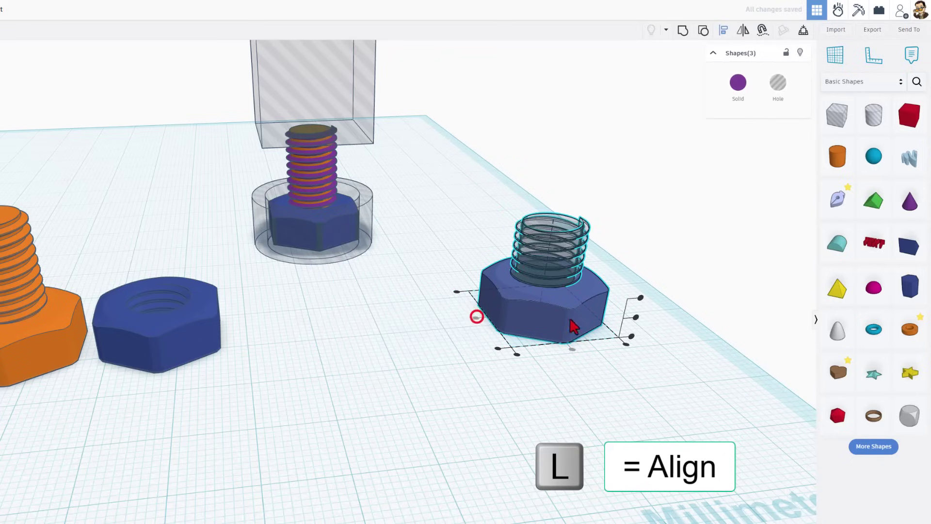
pyautogui.click(636, 317)
pyautogui.moveTo(622, 350); pyautogui.dragTo(558, 308, button='right')
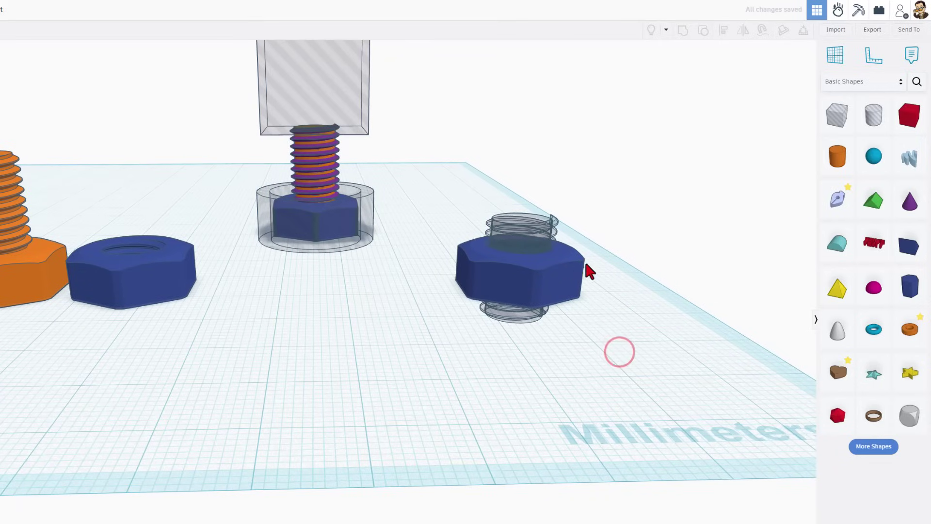
pyautogui.moveTo(603, 218); pyautogui.dragTo(464, 304)
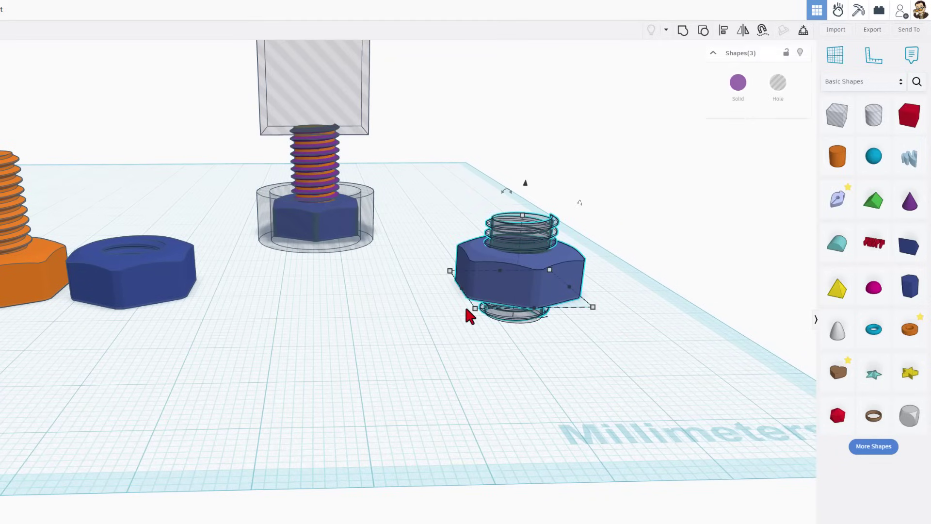
pyautogui.moveTo(630, 224); pyautogui.dragTo(457, 358)
pyautogui.moveTo(457, 358); pyautogui.dragTo(499, 354, button='right')
pyautogui.click(410, 322)
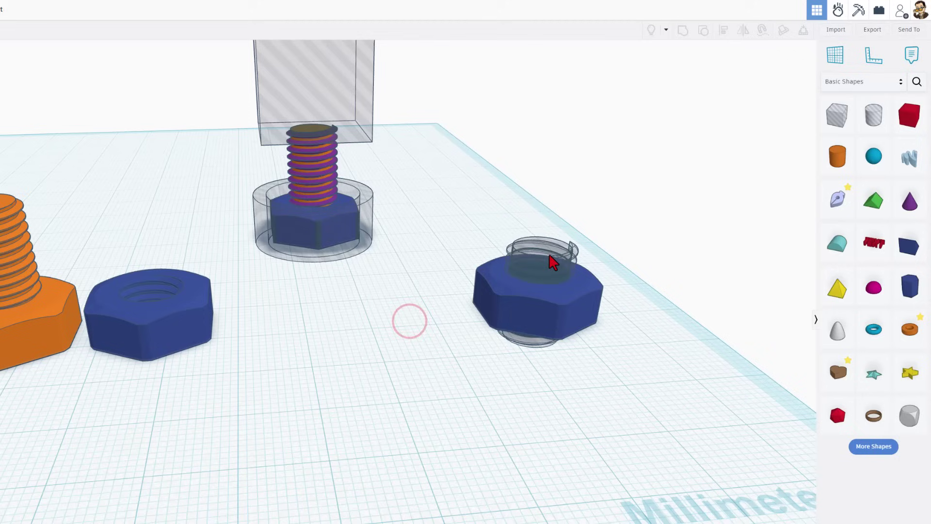
# - Export only the selected hex body and thread holes as an STL file named "m10 Screw Thread Test (1)" in the 3dmodeling folder
pyautogui.moveTo(438, 233); pyautogui.dragTo(586, 333)
pyautogui.click(872, 29)
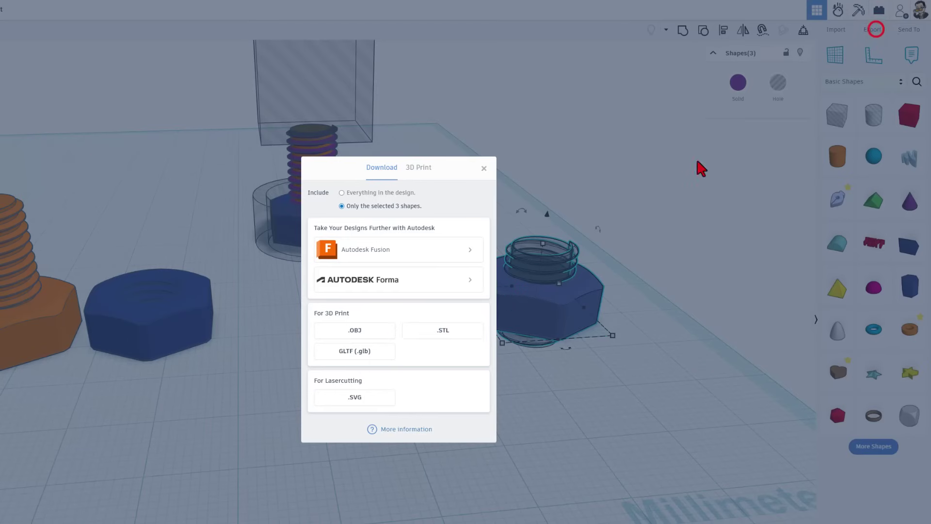
pyautogui.click(432, 332)
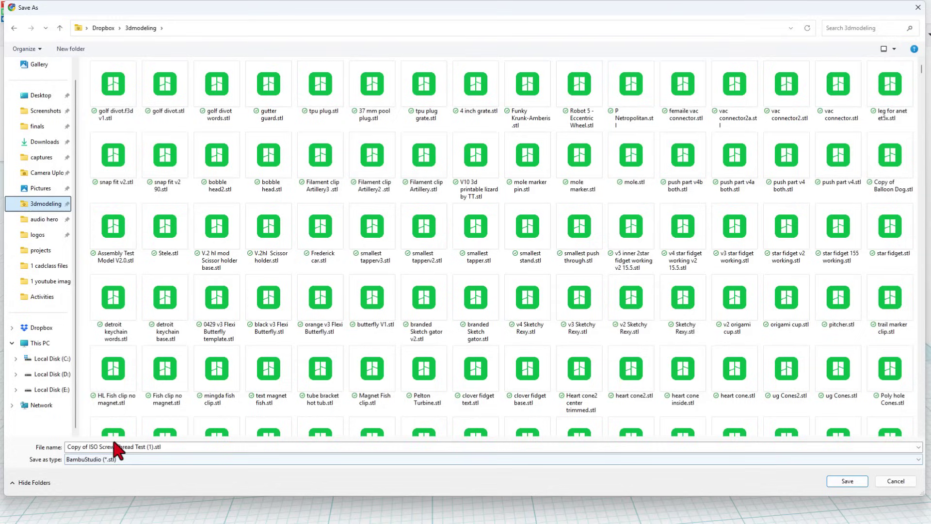
pyautogui.moveTo(98, 447); pyautogui.dragTo(63, 447)
pyautogui.write('m10')
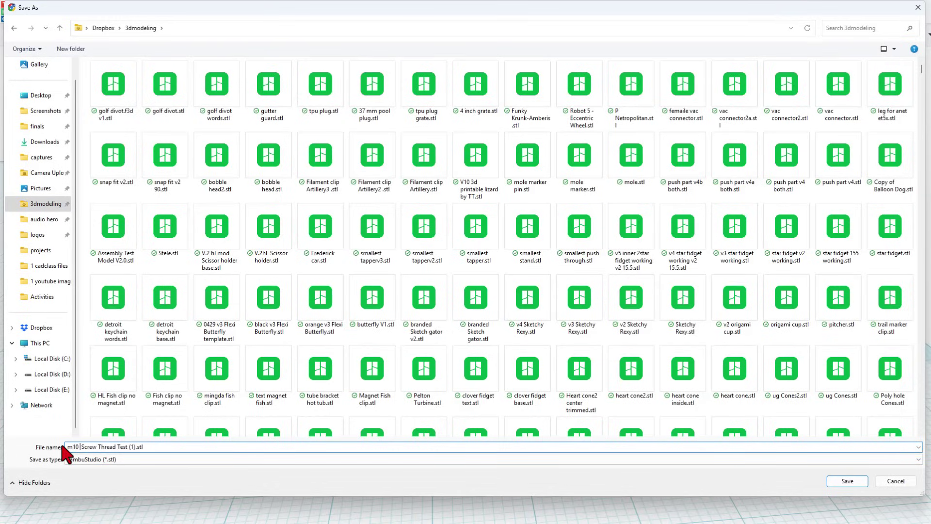
pyautogui.press('Return')
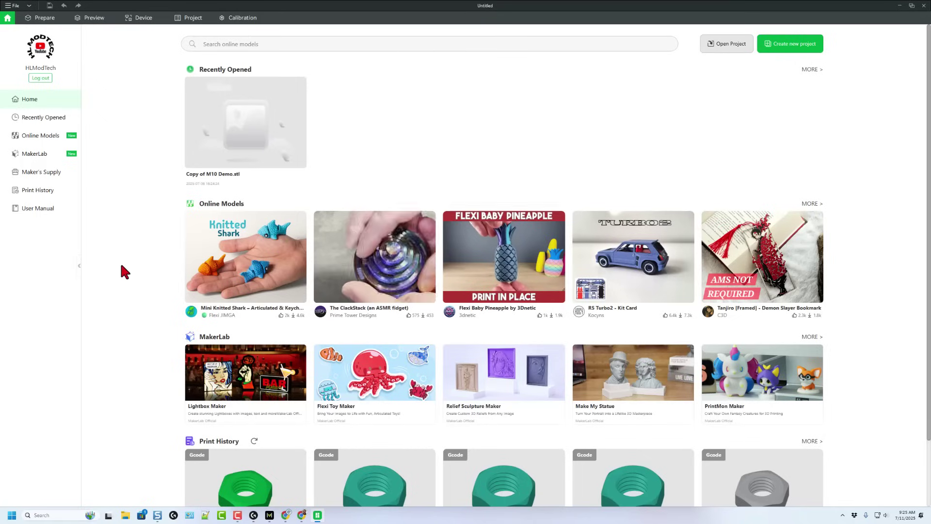
# - In Bambu Studio, create a new project and import "m10 Screw Thread Test (1).stl"
pyautogui.click(794, 45)
pyautogui.click(369, 35)
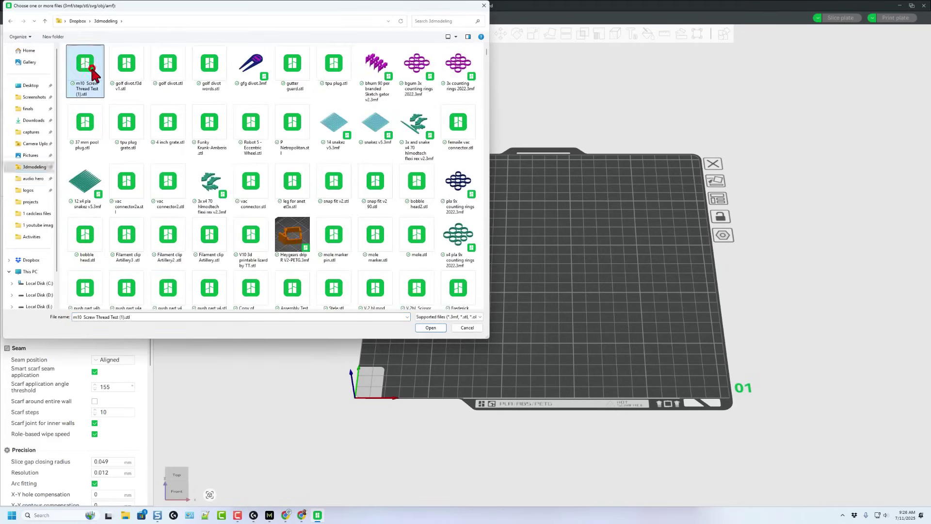
pyautogui.doubleClick(91, 71)
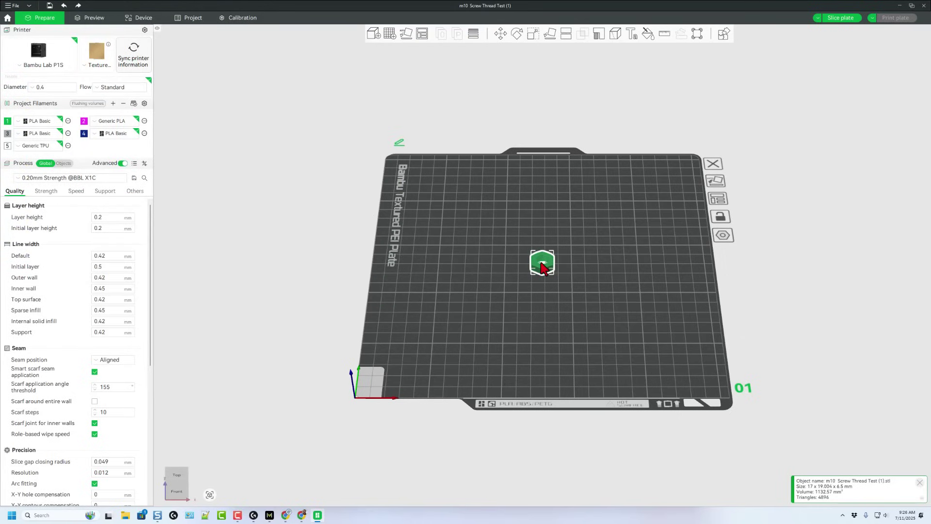
pyautogui.rightClick(538, 270)
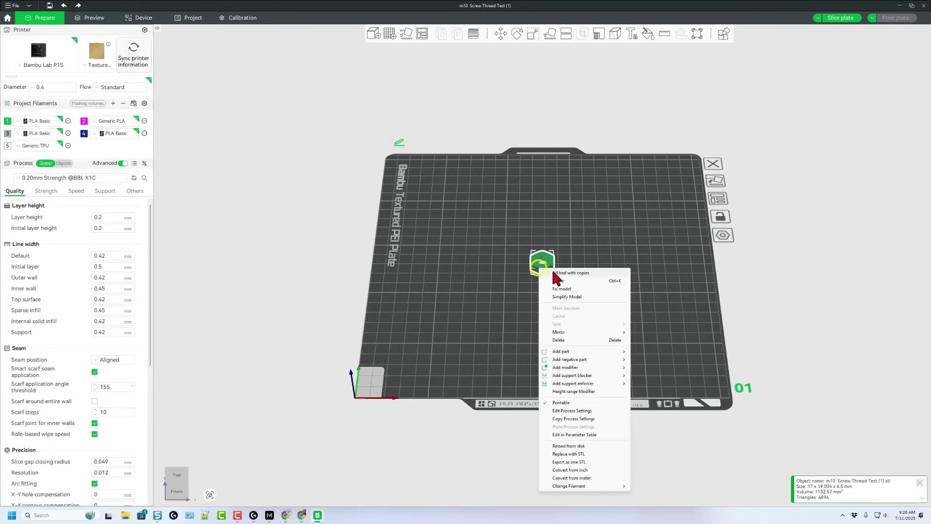
pyautogui.click(569, 488)
pyautogui.click(645, 476)
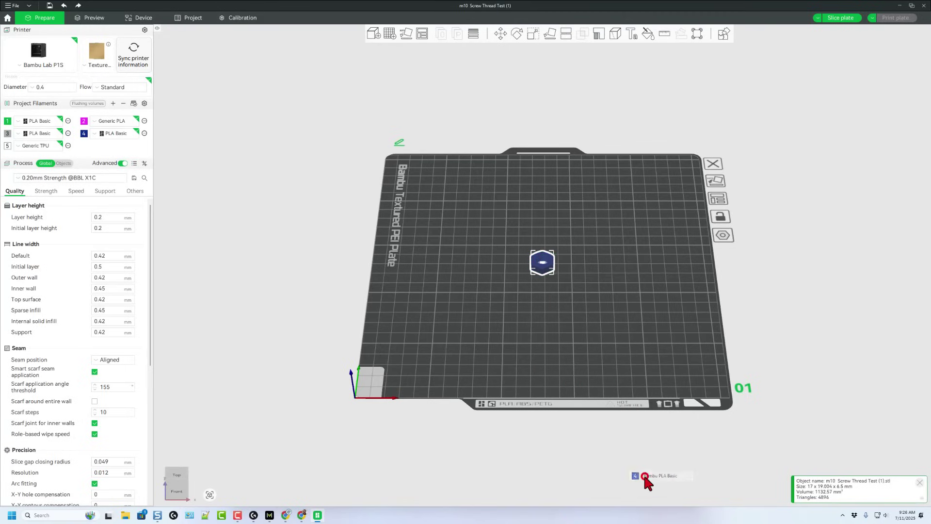
pyautogui.click(71, 178)
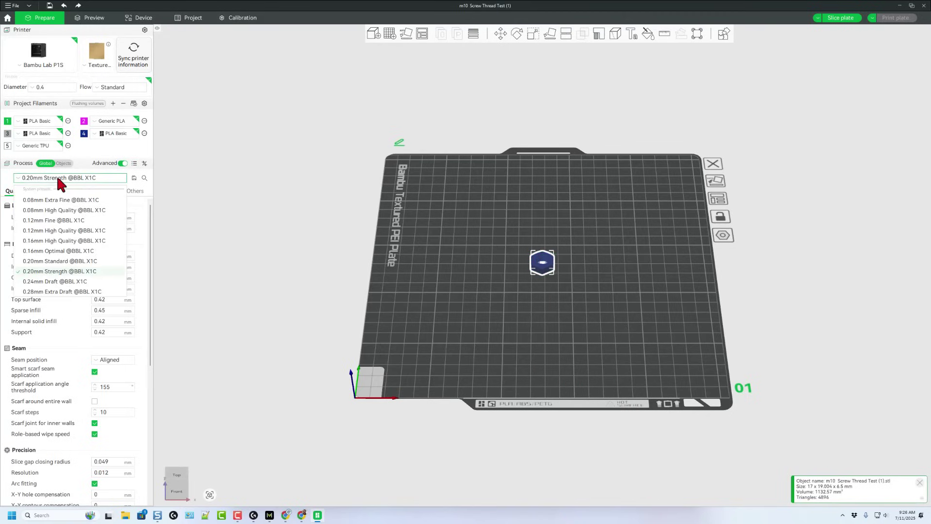
pyautogui.click(40, 262)
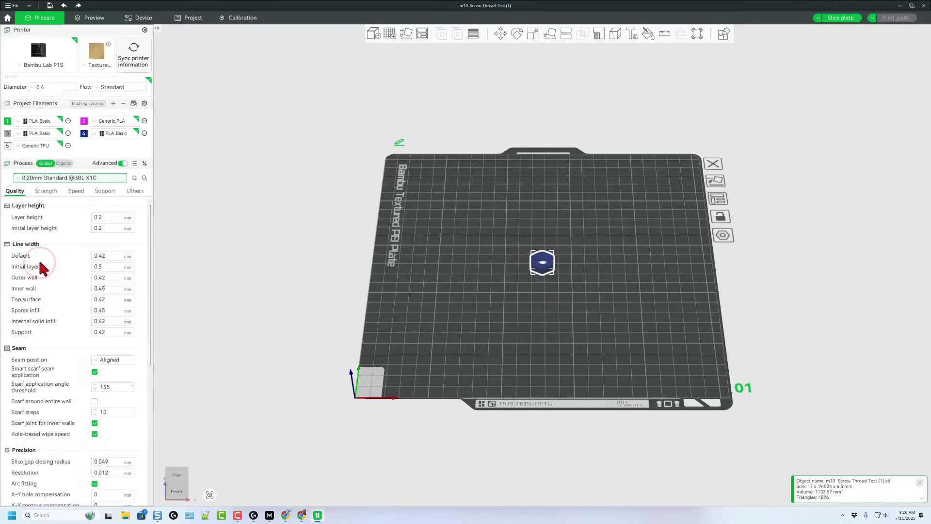
# - Slice the plate and send it to the printer, with the live camera feed playing
pyautogui.click(841, 18)
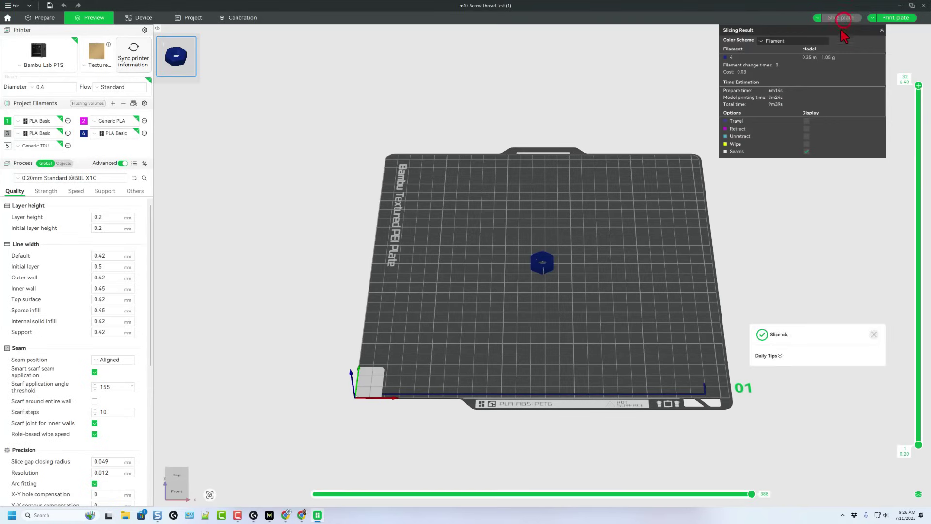
pyautogui.click(898, 18)
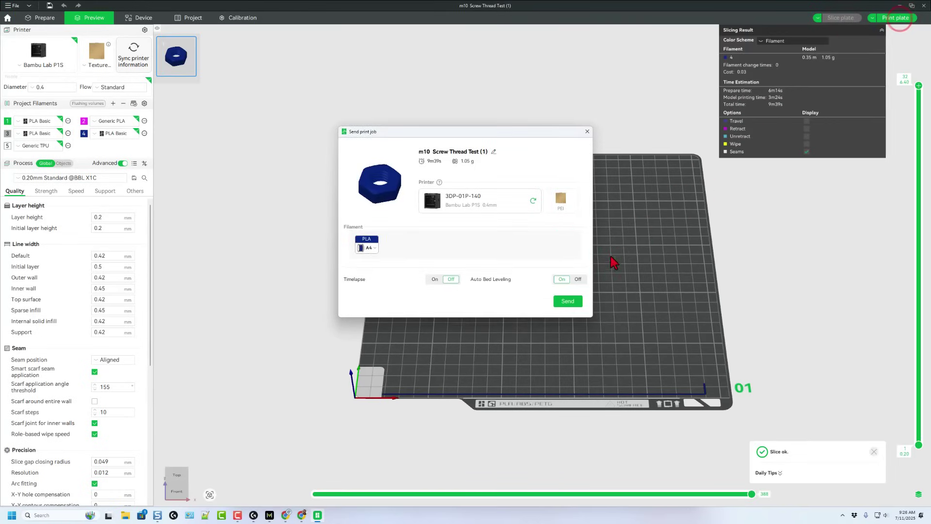
pyautogui.click(566, 307)
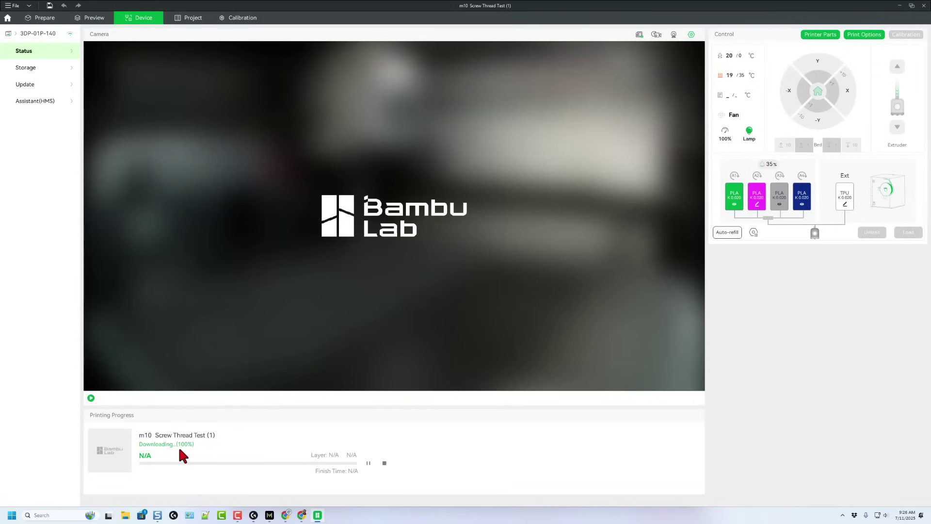
pyautogui.click(93, 398)
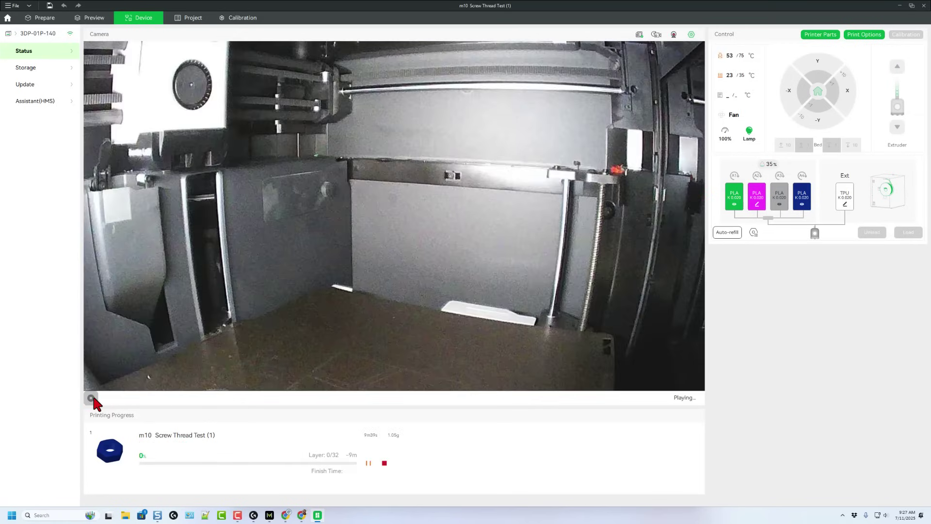